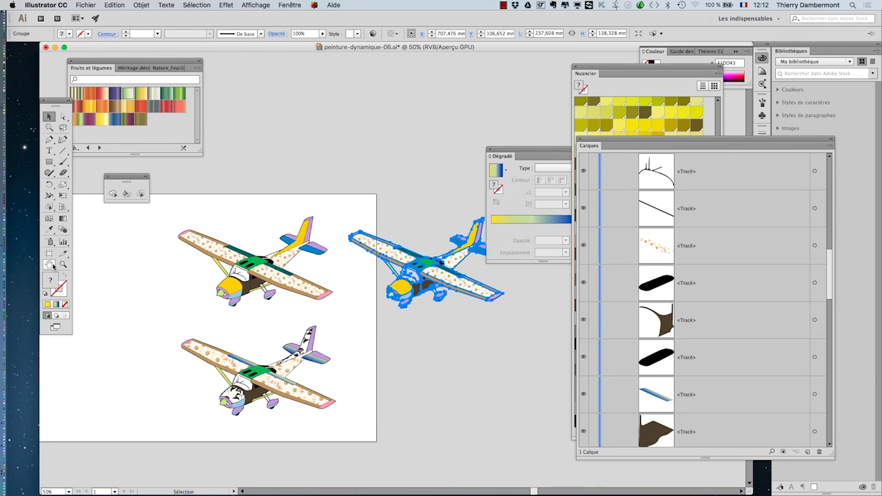
Step: Widen the artboard to 866.42 mm so it contains the selected airplane copy, and close the Gradient, Layers and Swatches panels
left_click(49, 253)
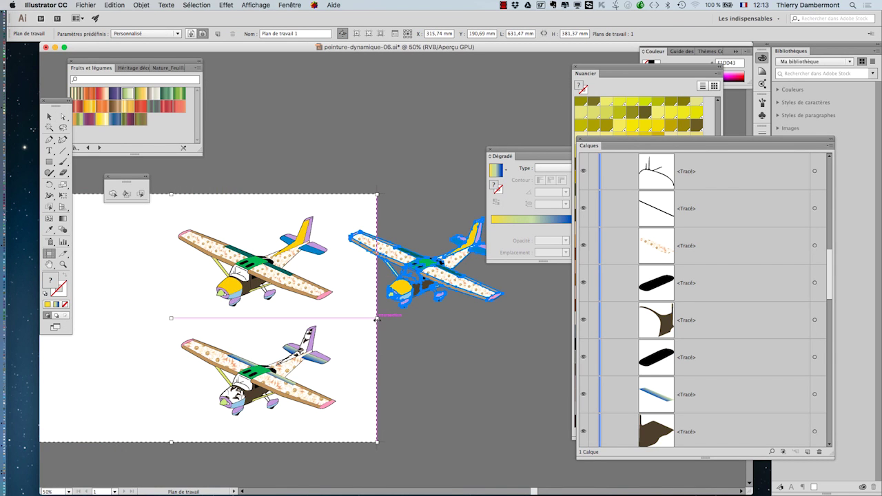
left_click_drag(374, 324, 529, 318)
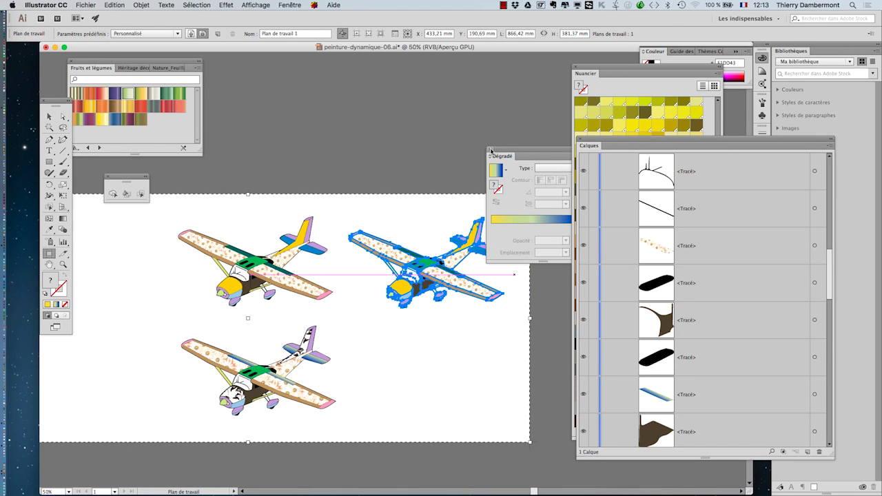
left_click(490, 157)
left_click(579, 140)
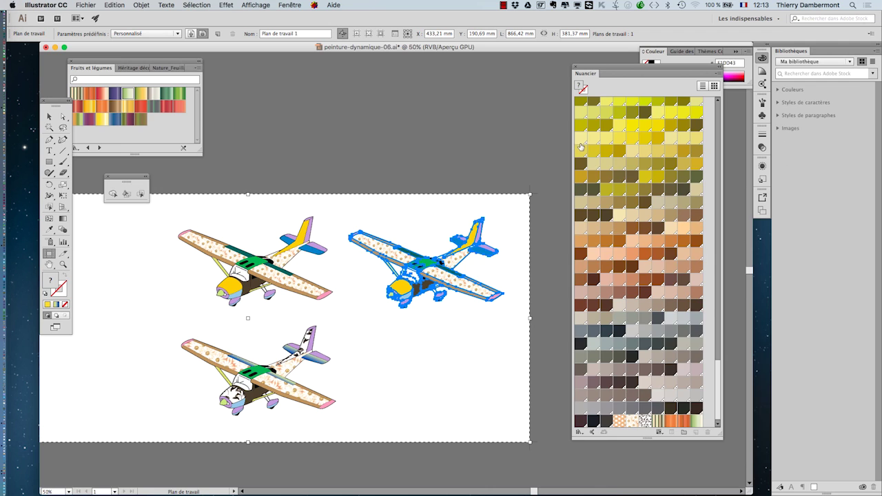
left_click(574, 71)
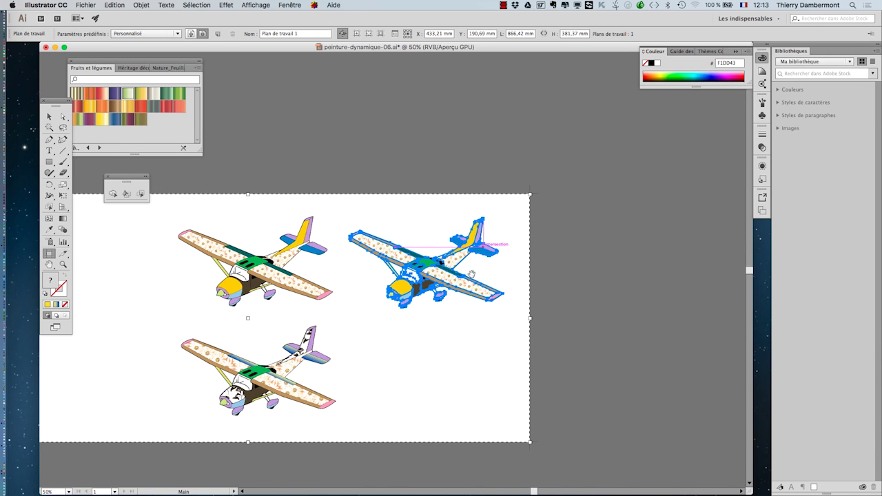
Step: Enlarge the view of the selected airplane to 150% and switch to the Selection tool
key("super+plus")
key("super+plus")
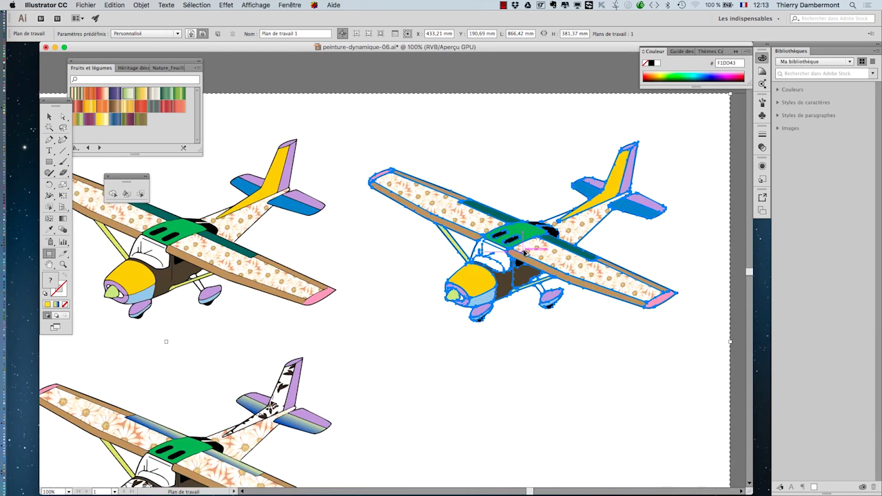
key("super+plus")
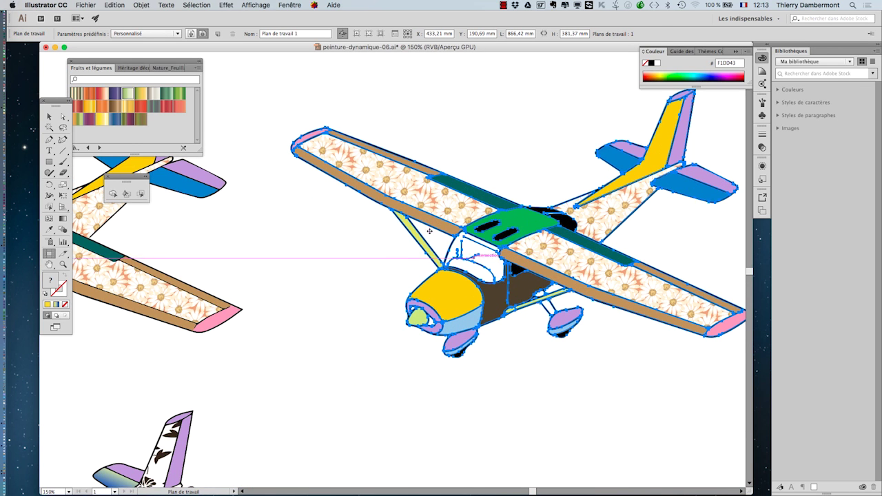
left_click(54, 120)
scroll(440, 276, "right", 3)
scroll(440, 276, "up", 1)
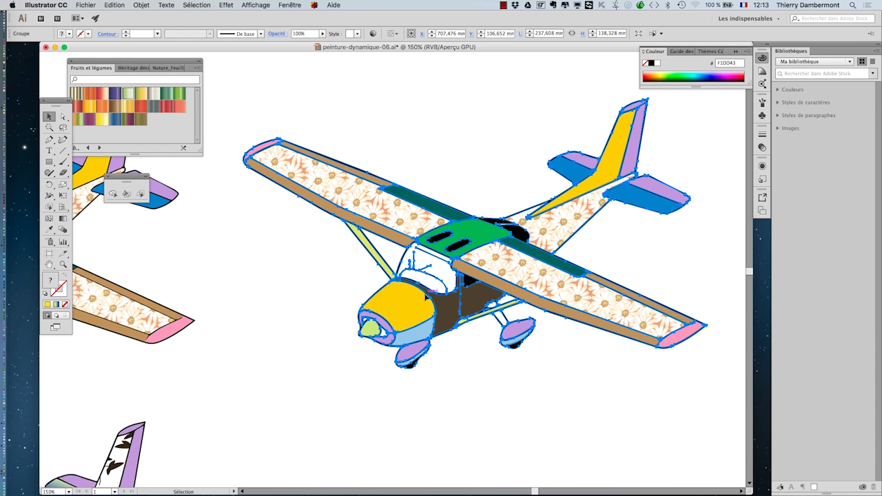
left_click_drag(425, 298, 313, 295)
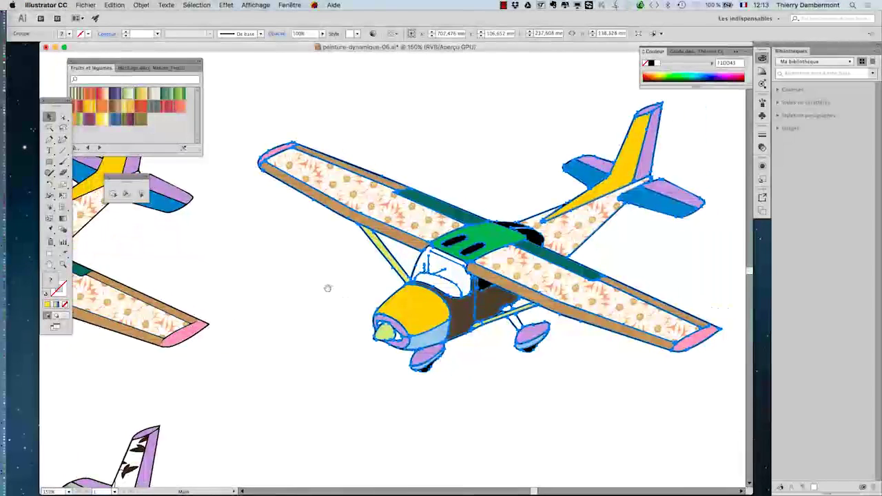
Step: Save the document under the name peinture-dynamique-07.ai in Adobe Illustrator format with the default Illustrator CC options
left_click(95, 5)
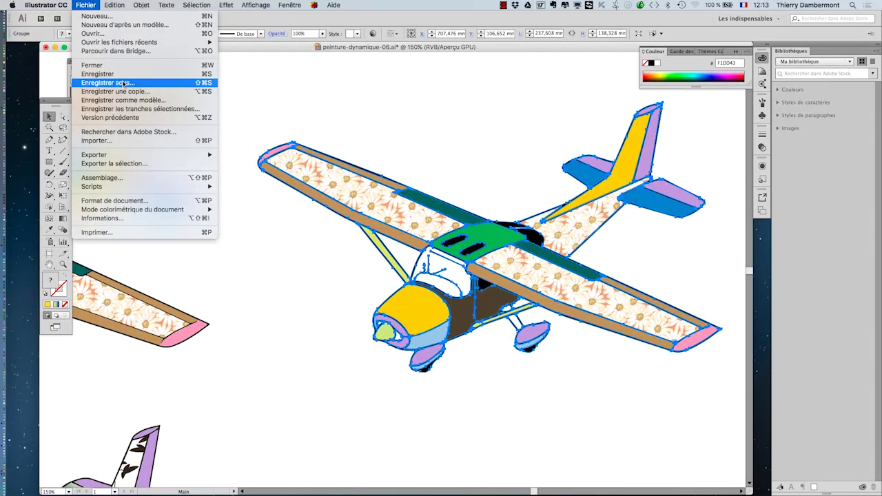
left_click(103, 82)
left_click(472, 75)
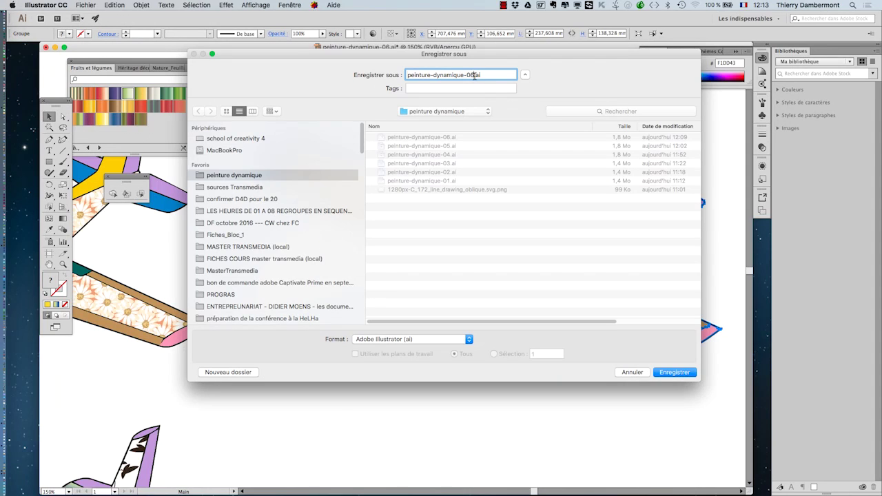
key("BackSpace")
type("7")
key("Return")
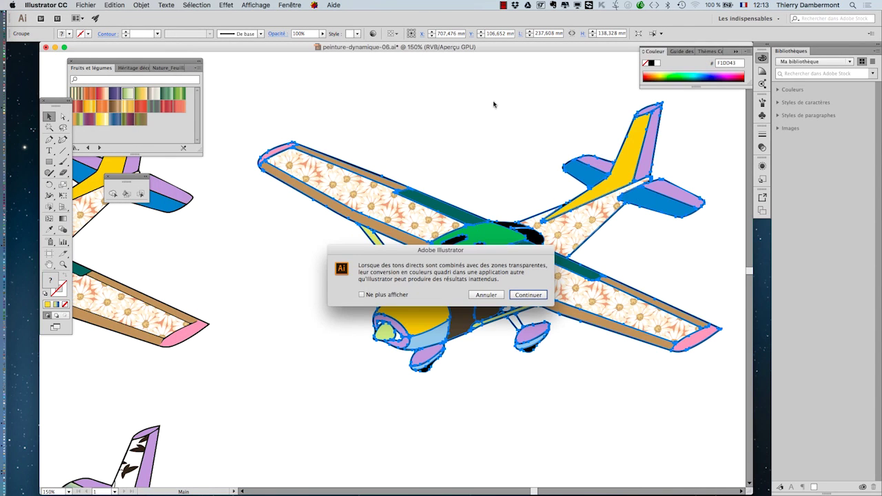
left_click(528, 295)
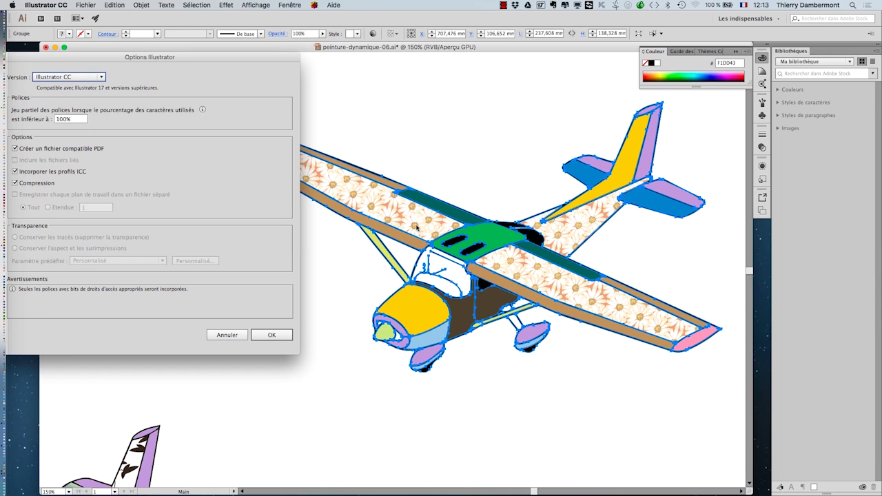
key("Return")
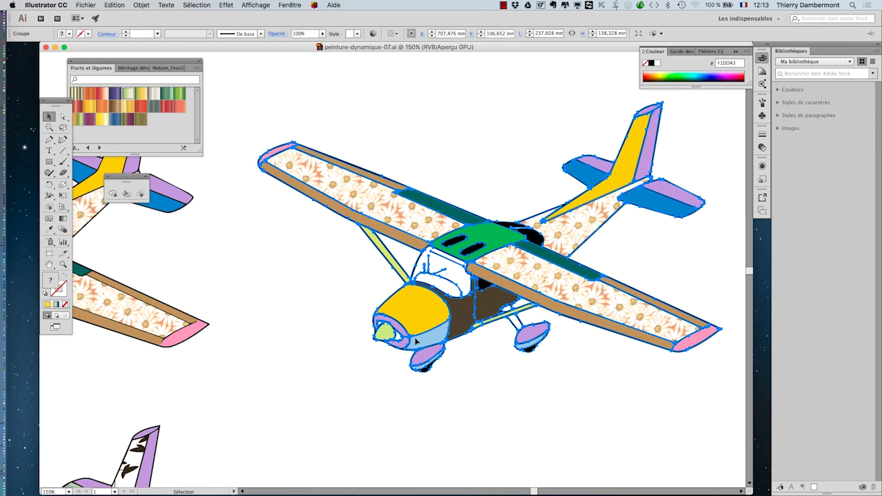
Step: Deselect the artwork, reselect the whole daisy-patterned airplane group, and close the small floating tool panel
left_click(414, 135)
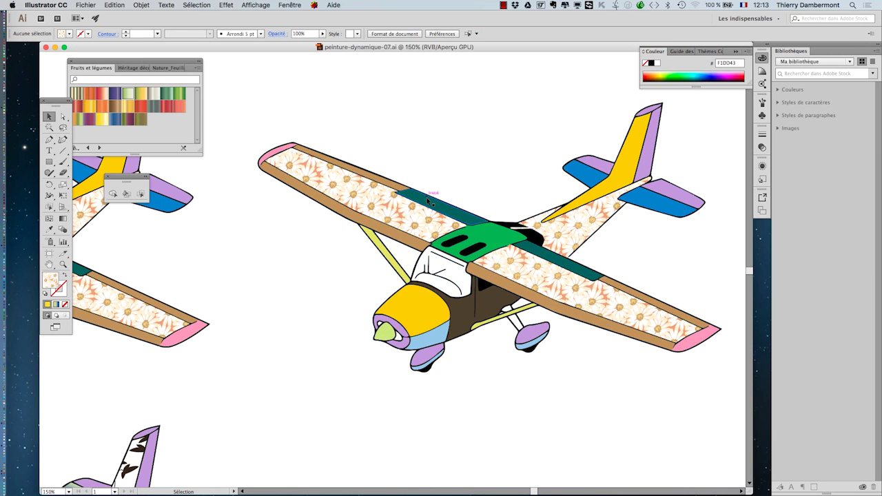
left_click(426, 199)
key("space")
left_click_drag(510, 315, 356, 345)
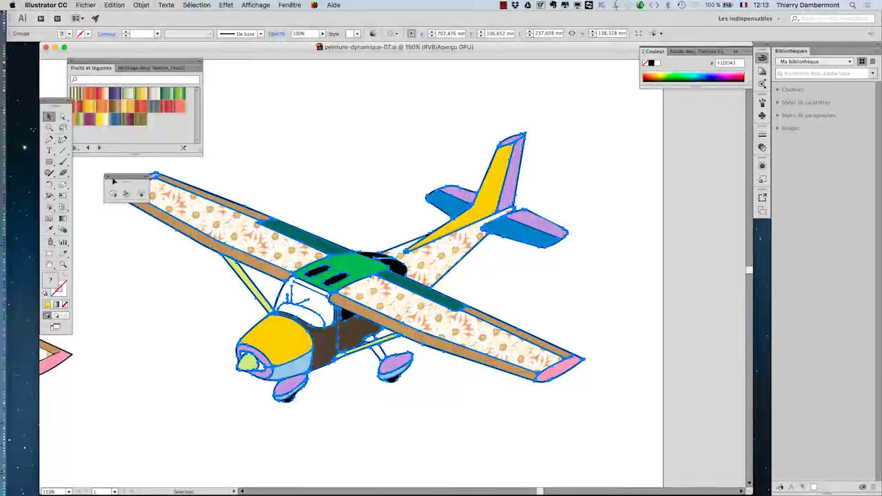
left_click_drag(103, 178, 65, 171)
left_click(112, 5)
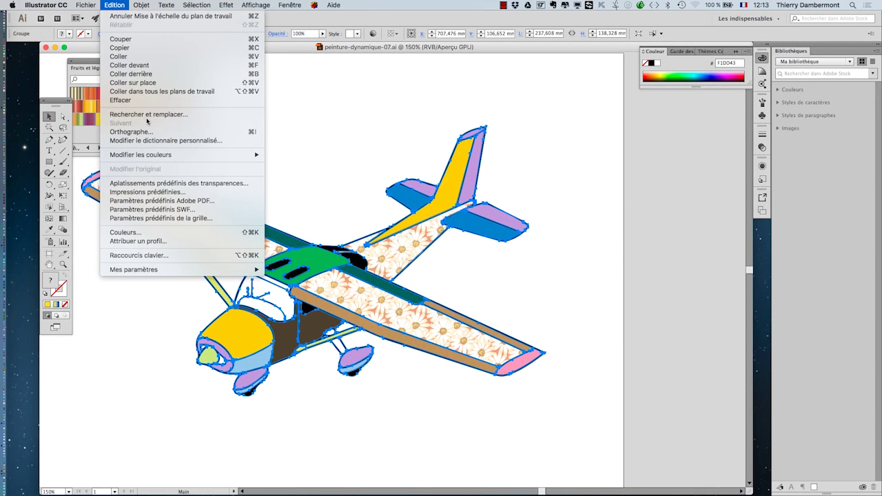
mouse_move(157, 159)
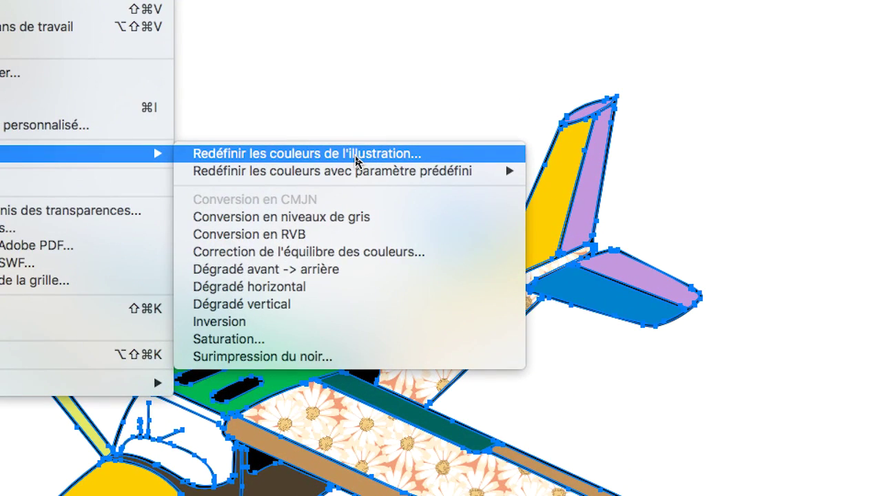
left_click(355, 154)
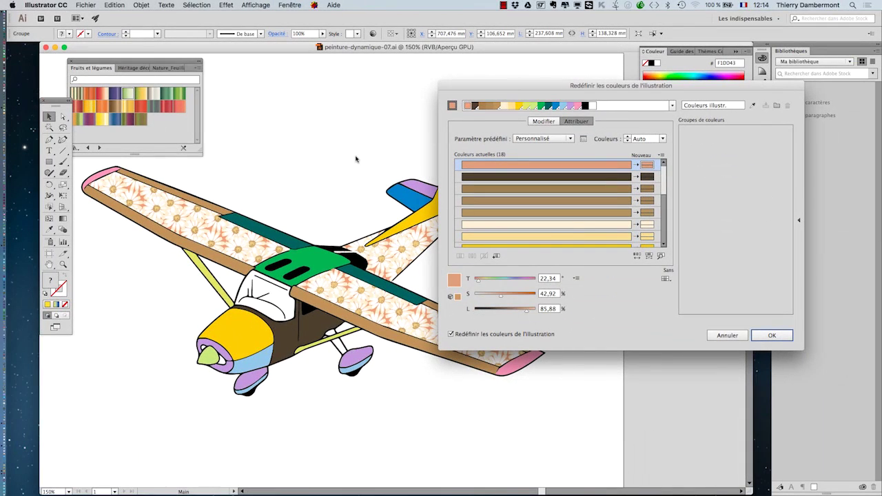
left_click(727, 335)
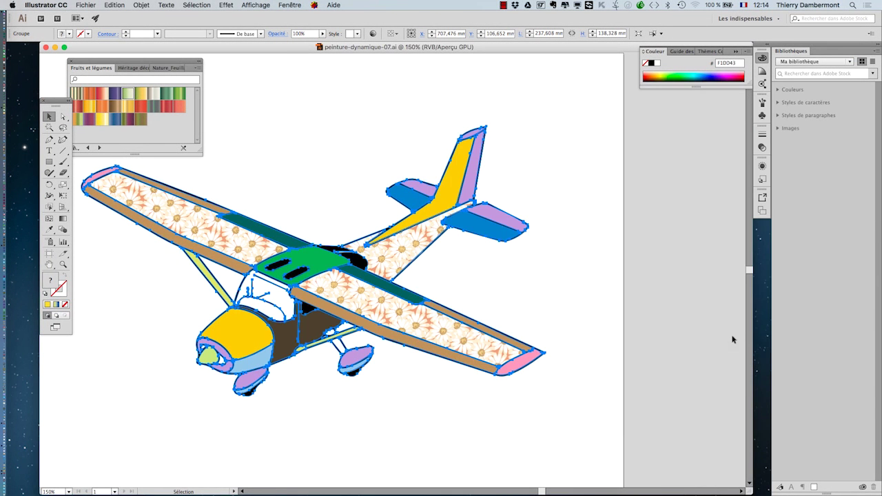
left_click(118, 4)
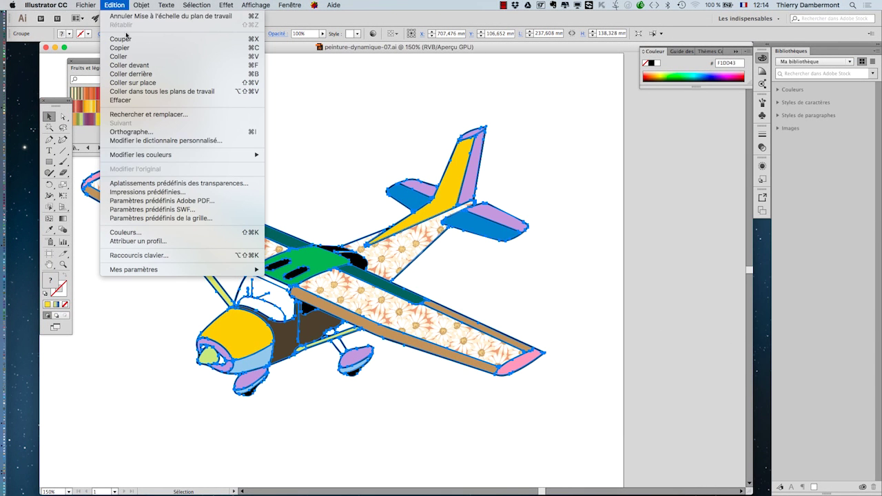
mouse_move(160, 155)
left_click(285, 154)
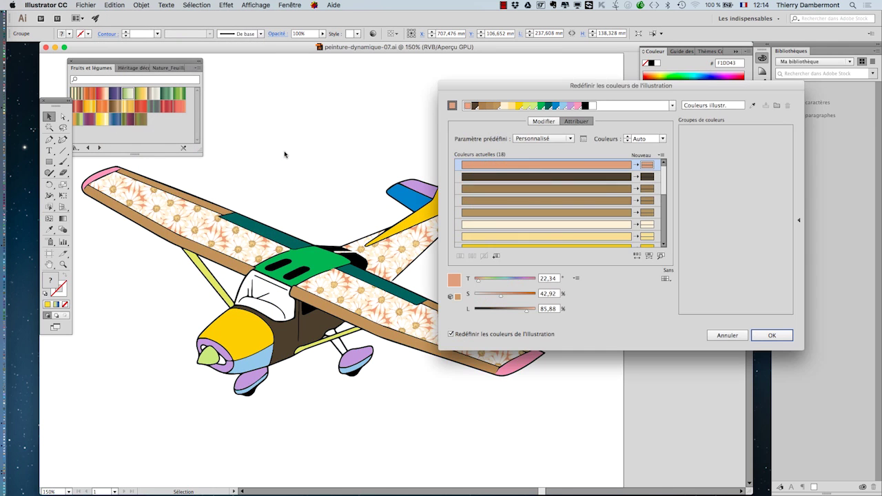
left_click_drag(479, 87, 561, 92)
key("Return")
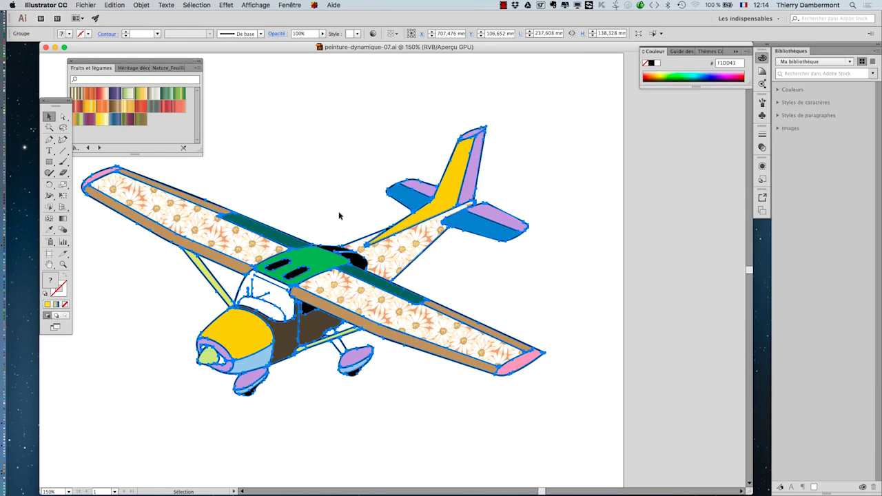
Step: Open Recolor Artwork for the selected airplane, look at its colour wheel in Edit mode, and return to Assign mode
left_click(125, 5)
mouse_move(153, 156)
left_click(298, 159)
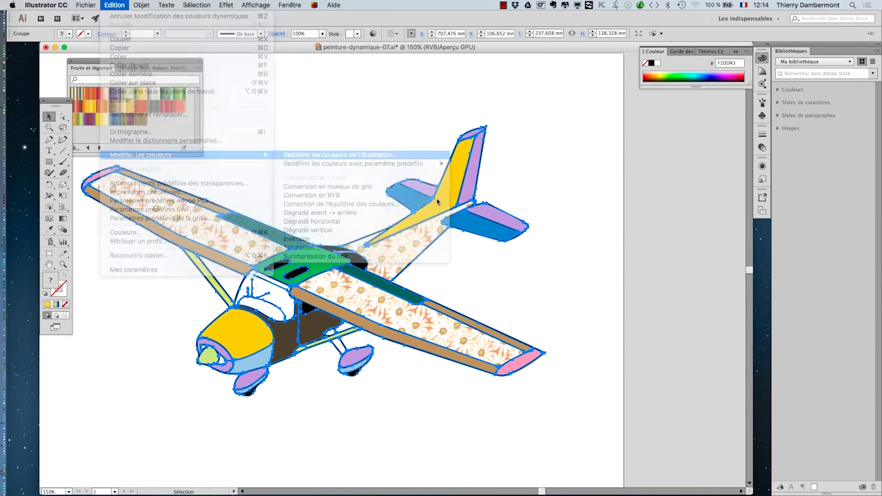
left_click_drag(569, 91, 589, 75)
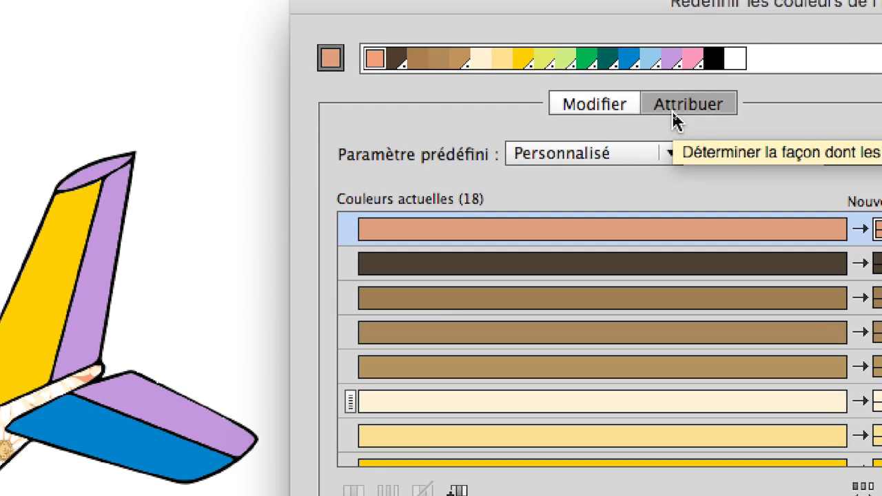
left_click(612, 116)
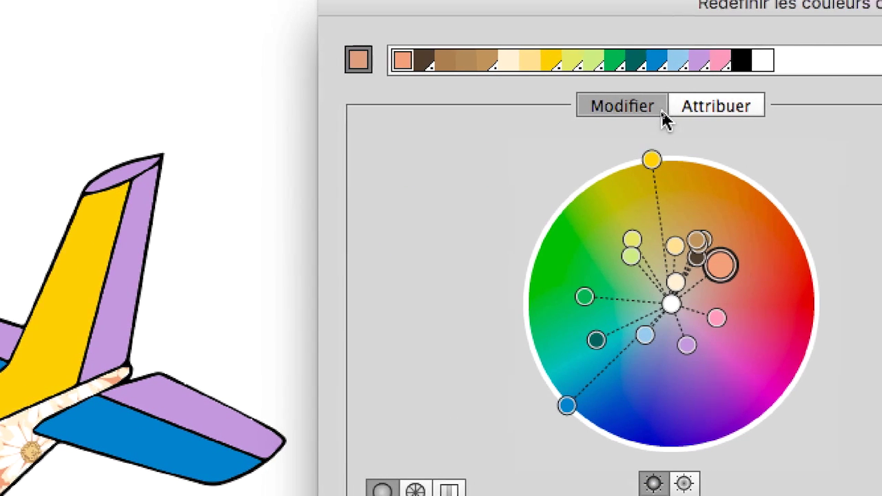
left_click(724, 110)
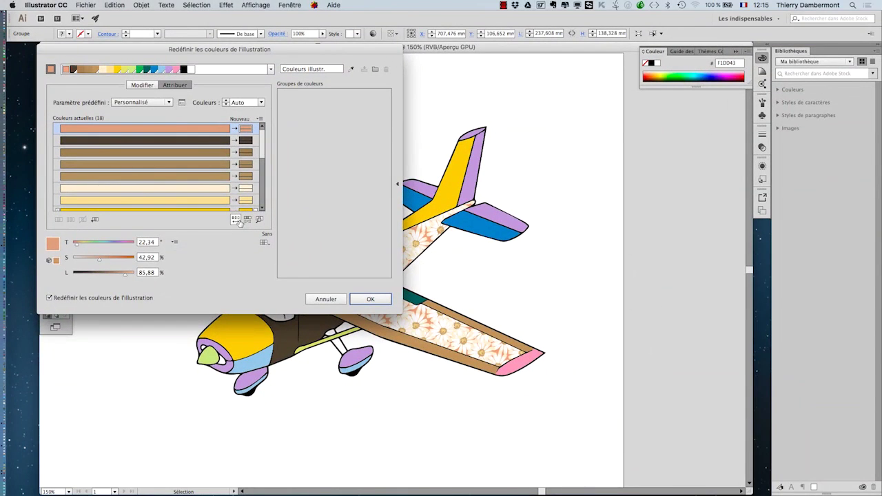
Step: Randomly shuffle the airplane's colour order repeatedly until it has a green daisy pattern, salmon roof and light green nose
left_click_drag(218, 49, 635, 72)
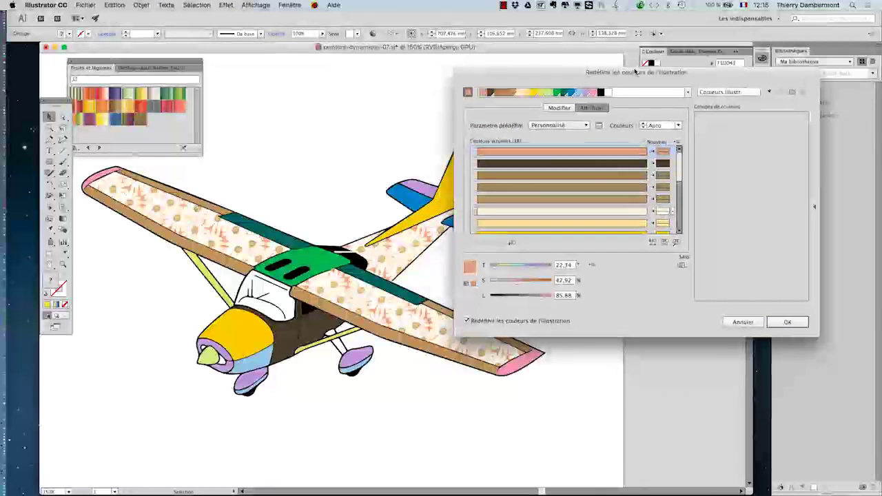
left_click(652, 243)
left_click(651, 243)
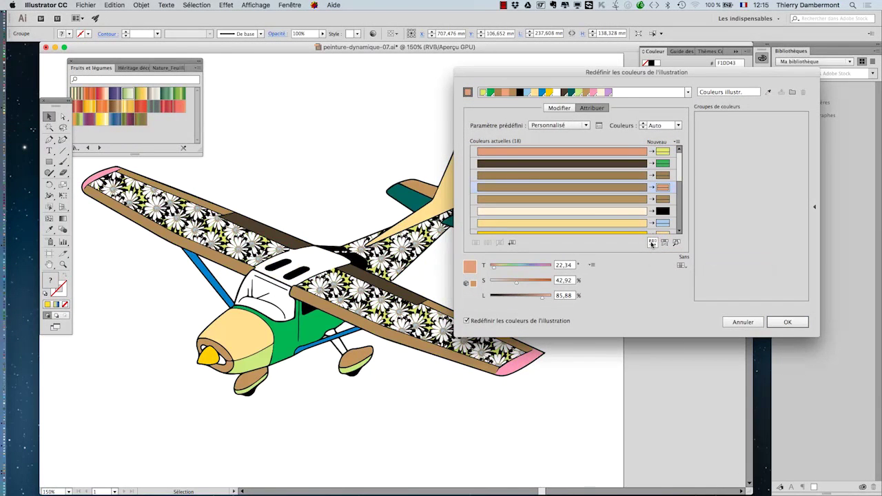
left_click(652, 242)
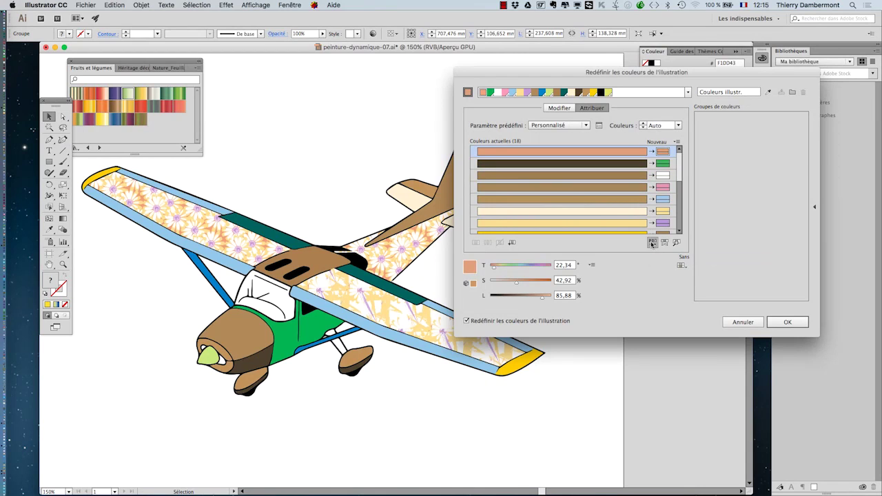
left_click(652, 242)
left_click(652, 242)
left_click(651, 243)
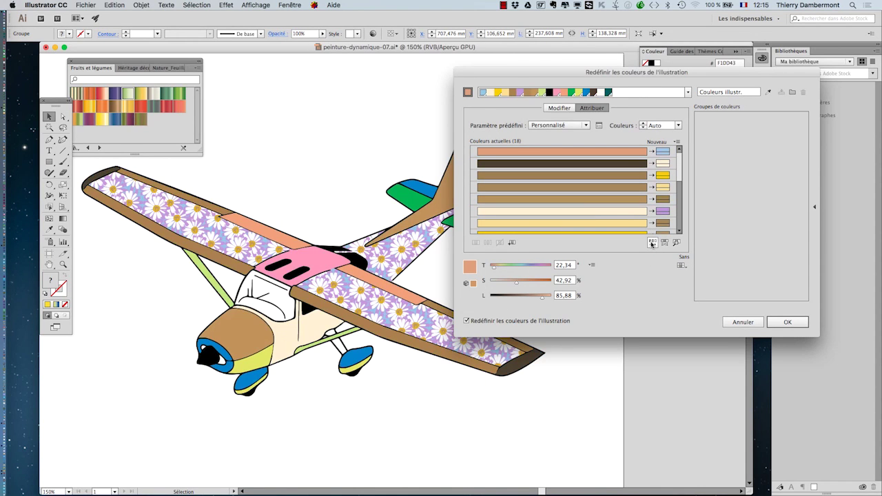
left_click(652, 242)
left_click(652, 242)
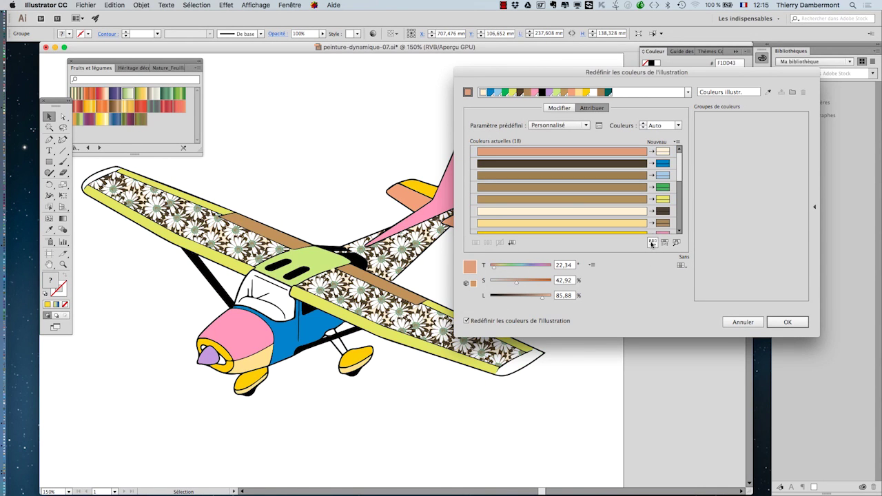
left_click(652, 243)
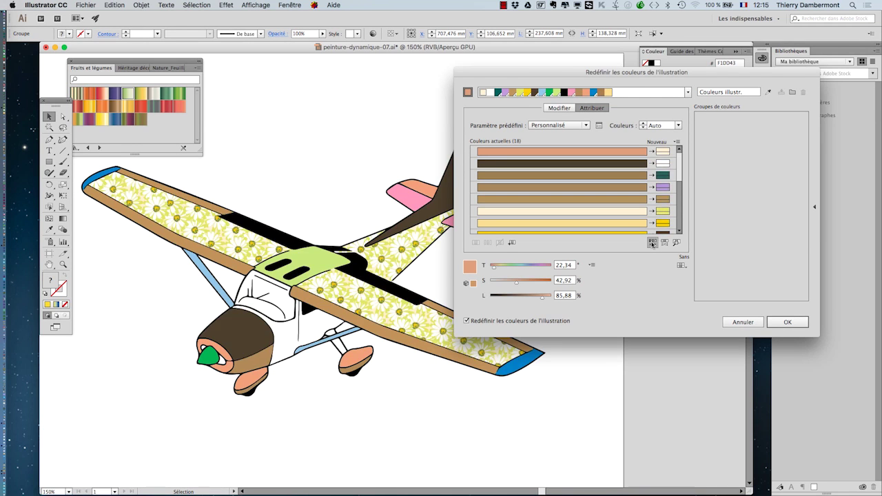
left_click(652, 242)
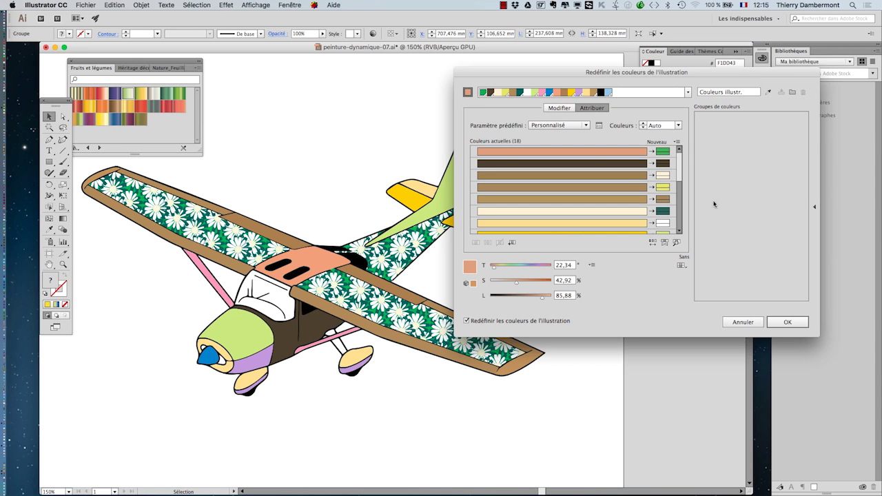
Step: Apply the shuffled colours to the airplane and close the Recolor Artwork dialog
mouse_move(684, 168)
left_mouse_down()
mouse_move(684, 221)
mouse_move(683, 154)
mouse_move(684, 222)
mouse_move(684, 157)
left_mouse_up()
left_click_drag(507, 75, 443, 75)
left_click(725, 320)
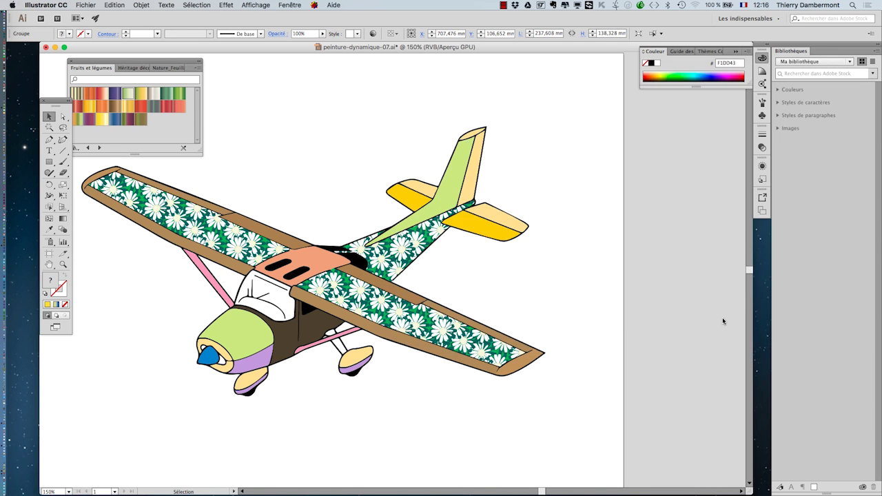
key("super+minus")
key("super+minus")
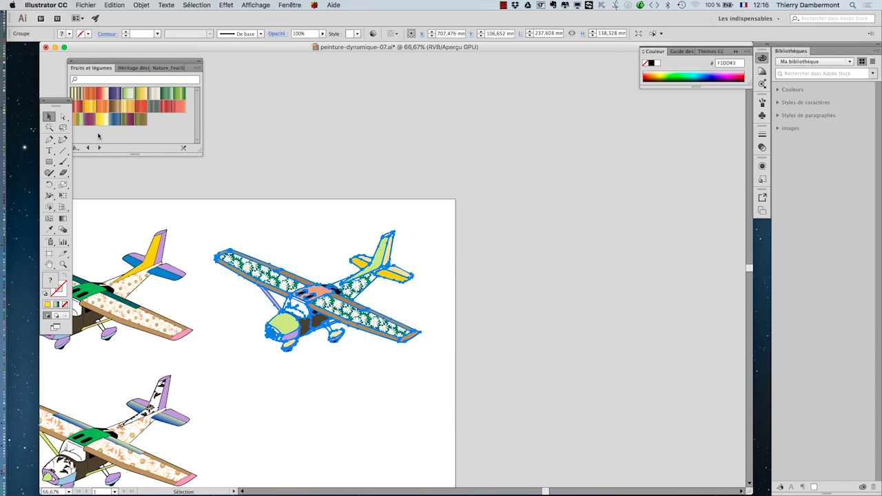
Step: Duplicate the green daisy-patterned airplane horizontally to its right, beyond the artboard edge
left_click_drag(284, 300, 512, 312)
key("super+plus")
key("super+plus")
scroll(429, 312, "right", 3)
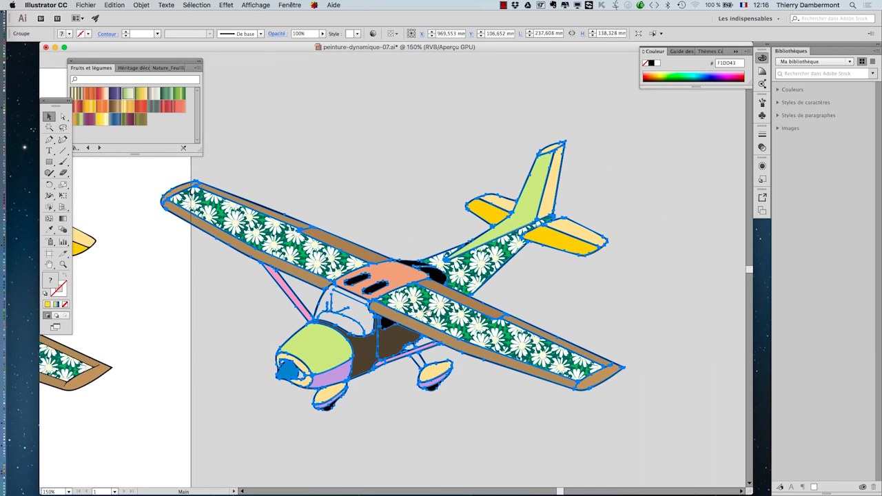
Step: Randomly shuffle the copied airplane's colour order in Recolor Artwork until it has a pink roof and salmon wing edges, apply it and deselect
left_click(112, 5)
mouse_move(178, 156)
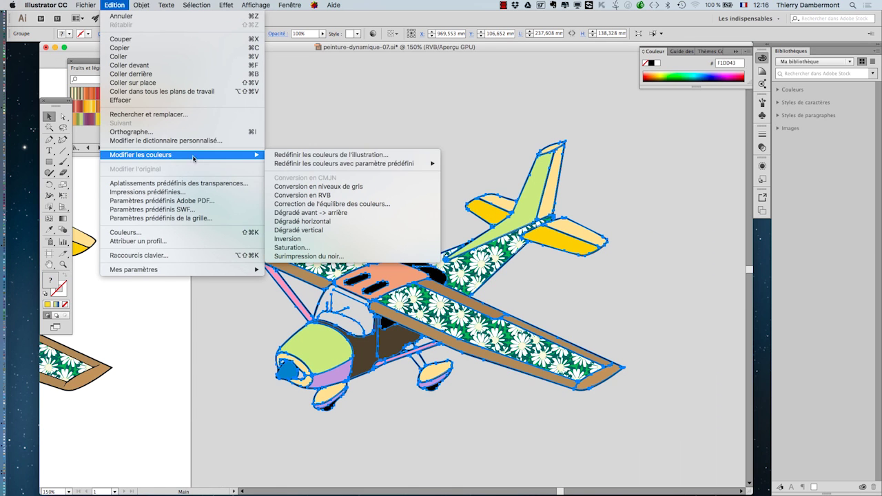
left_click(291, 157)
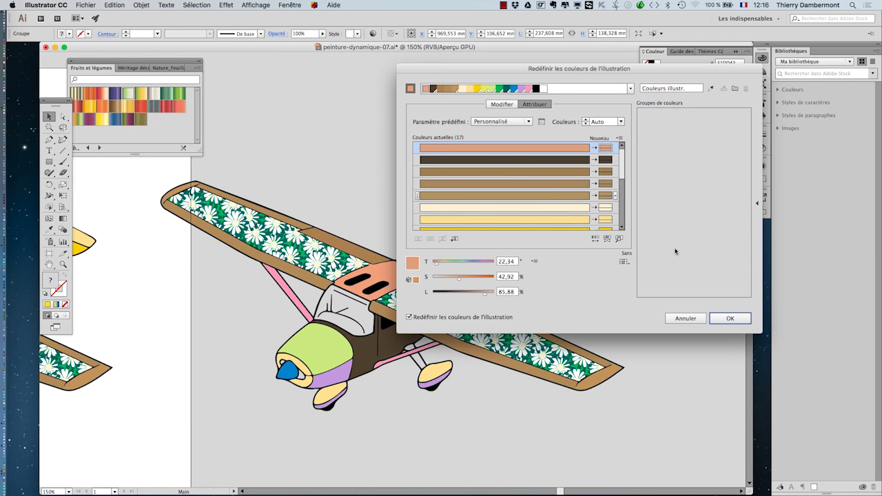
left_click_drag(475, 68, 632, 66)
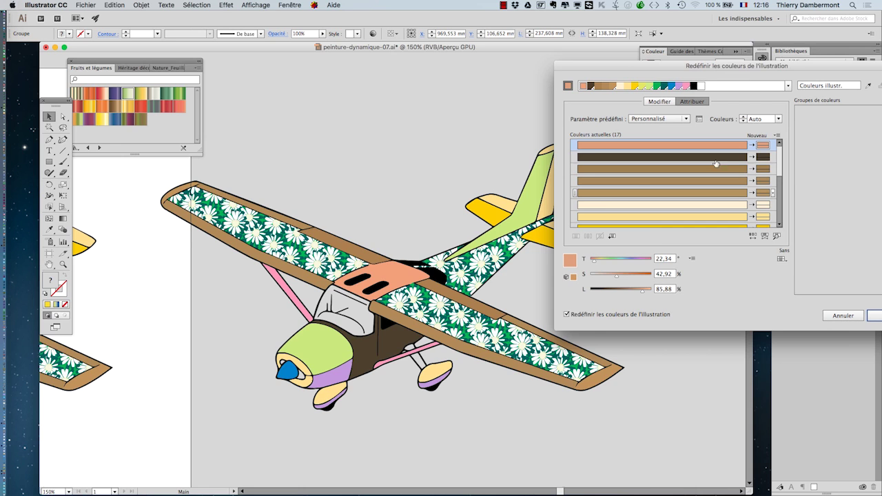
left_click(753, 237)
left_click(753, 237)
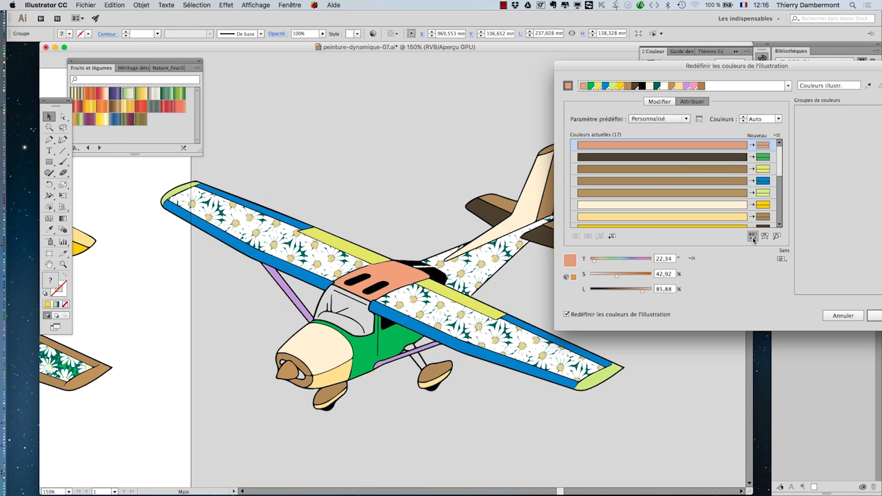
left_click(753, 236)
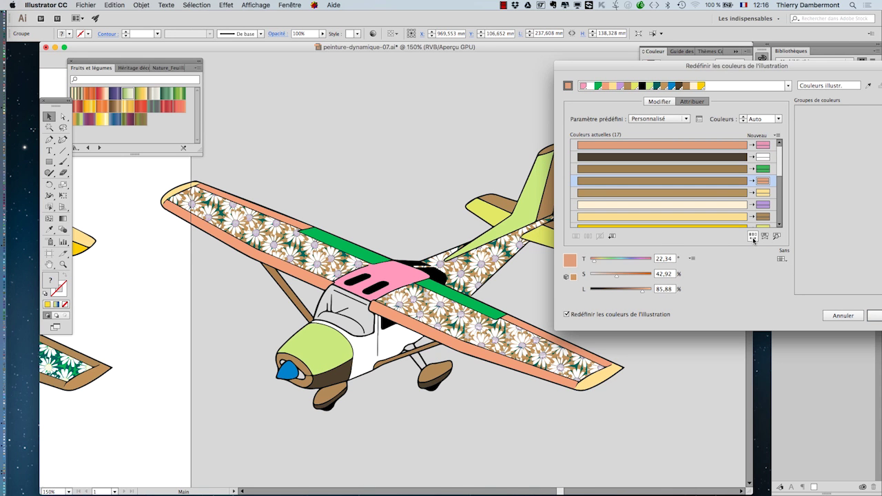
left_click(873, 316)
scroll(431, 369, "down", 1)
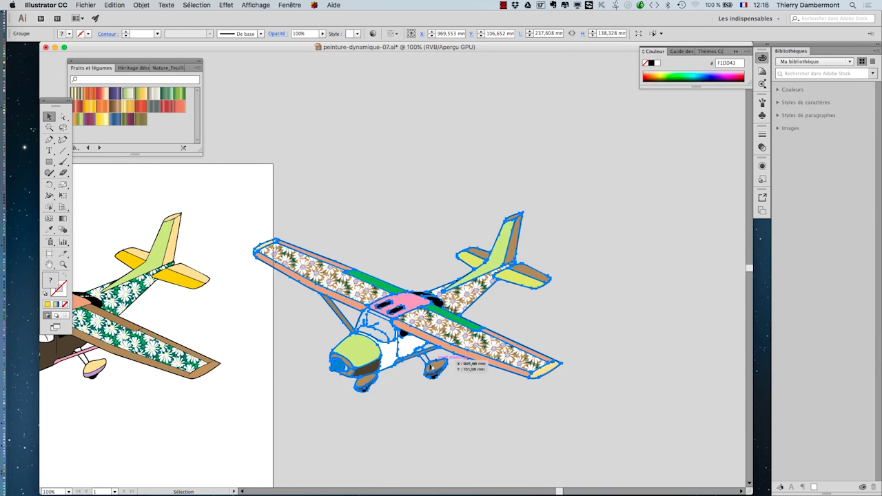
scroll(431, 369, "down", 1)
left_click_drag(404, 384, 414, 401)
left_click(507, 375)
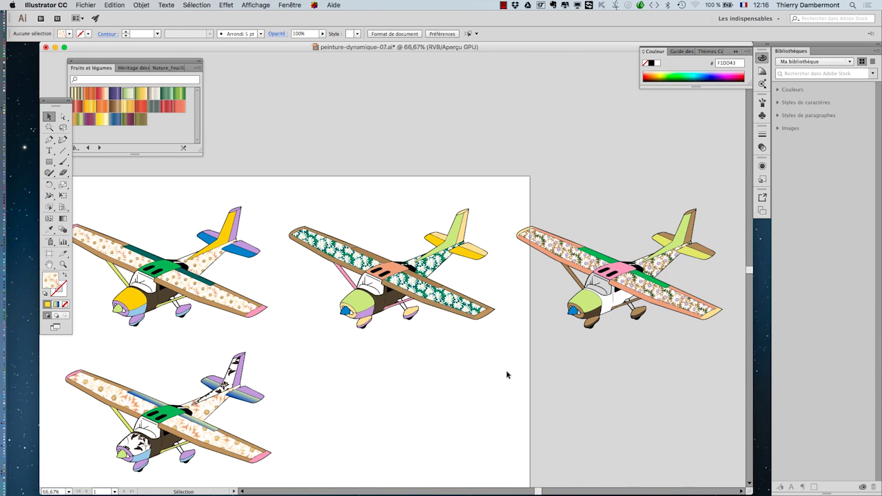
Step: Duplicate the pink-roofed airplane horizontally into the empty space to its right
key("space")
left_click_drag(572, 365, 296, 351)
left_click(268, 244)
left_click_drag(268, 243, 524, 255)
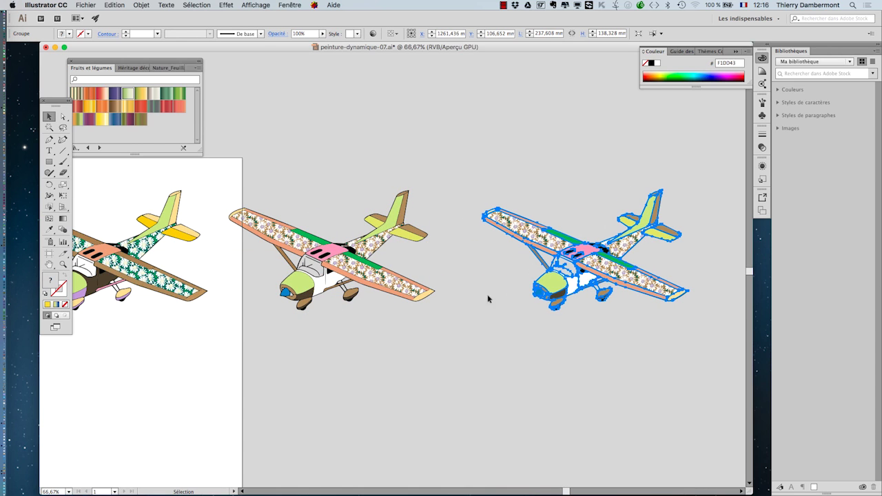
left_click(112, 5)
mouse_move(161, 154)
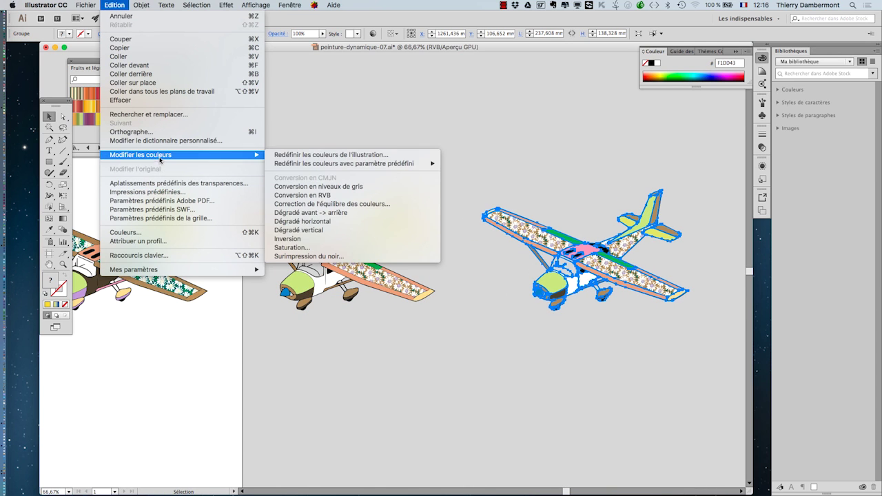
left_click(293, 157)
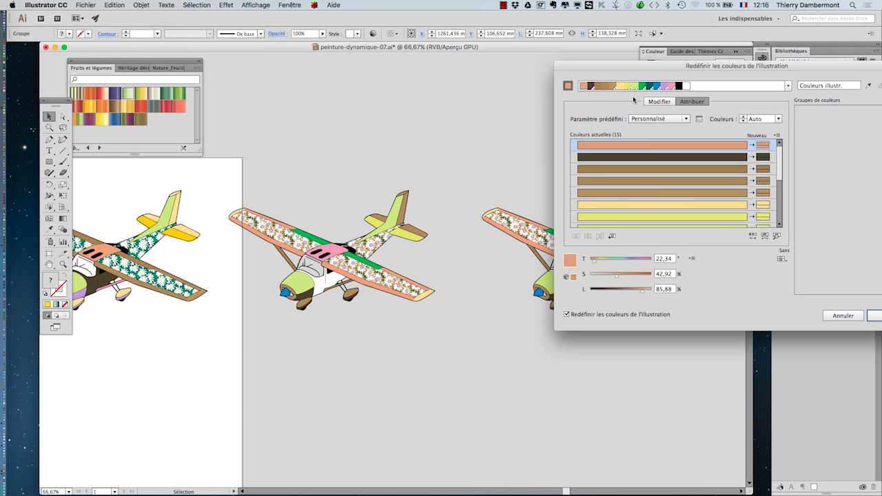
left_click_drag(624, 67, 193, 71)
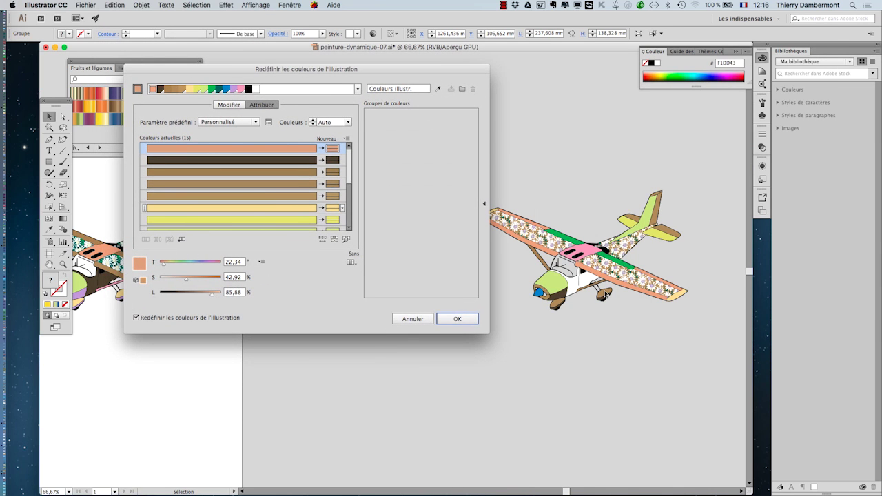
left_click_drag(297, 71, 449, 72)
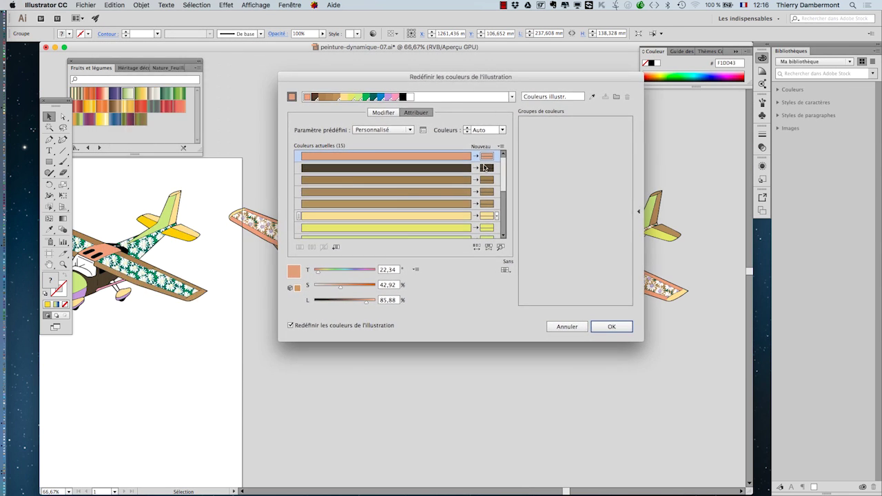
left_click(566, 319)
Step: Open Recolor Artwork for the newest airplane copy and move the dialog clear of the artwork
left_click_drag(506, 279, 154, 289)
left_click(110, 5)
mouse_move(190, 157)
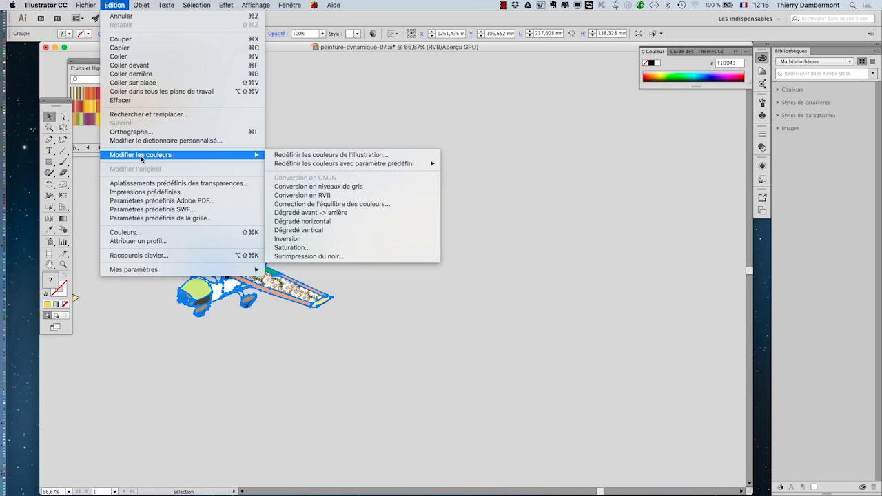
left_click(327, 157)
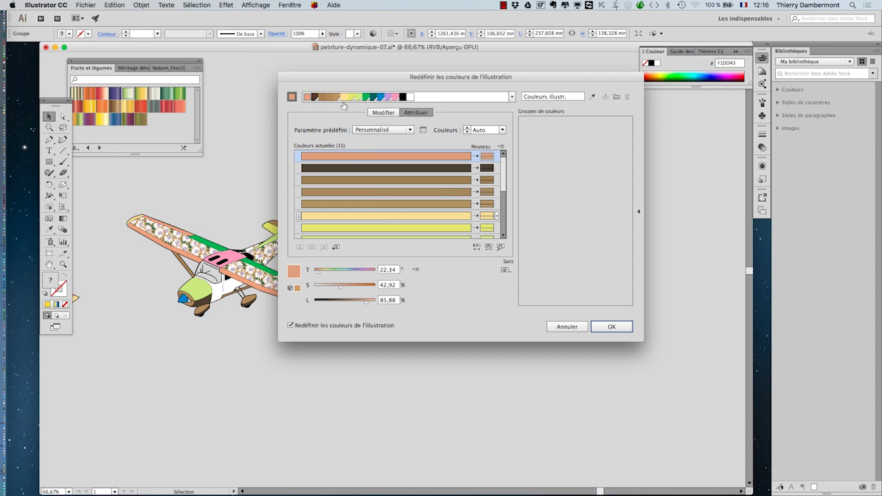
left_click_drag(338, 80, 425, 105)
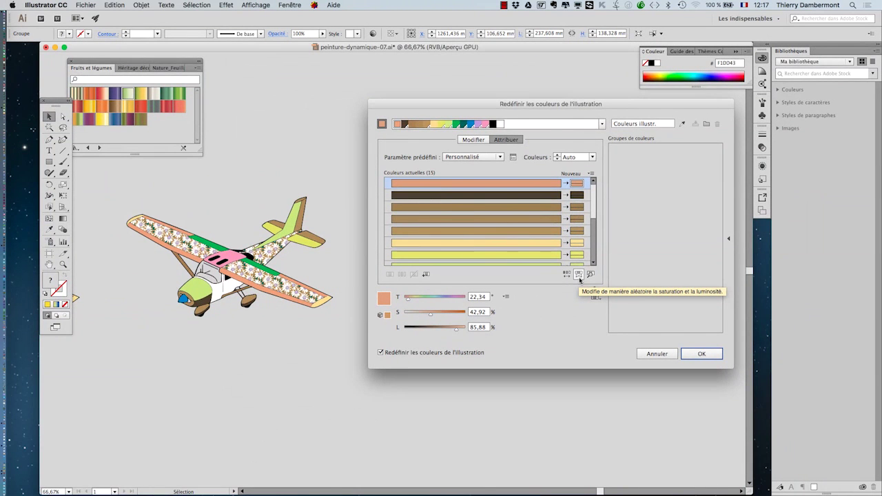
Step: Randomly change the airplane's saturation and brightness repeatedly until it has a plum roof, olive-green nose and bright green wing strip, and apply the colours
left_click(579, 277)
left_click(579, 278)
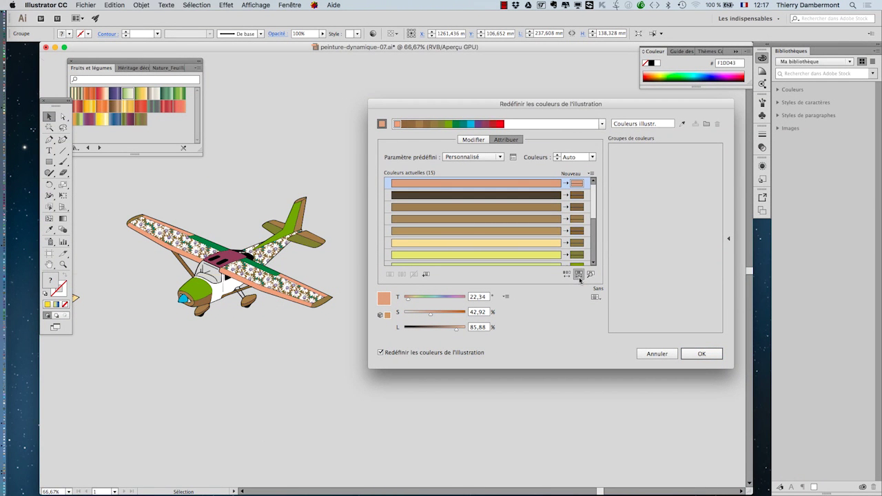
left_click(580, 278)
left_click(579, 278)
left_click(580, 278)
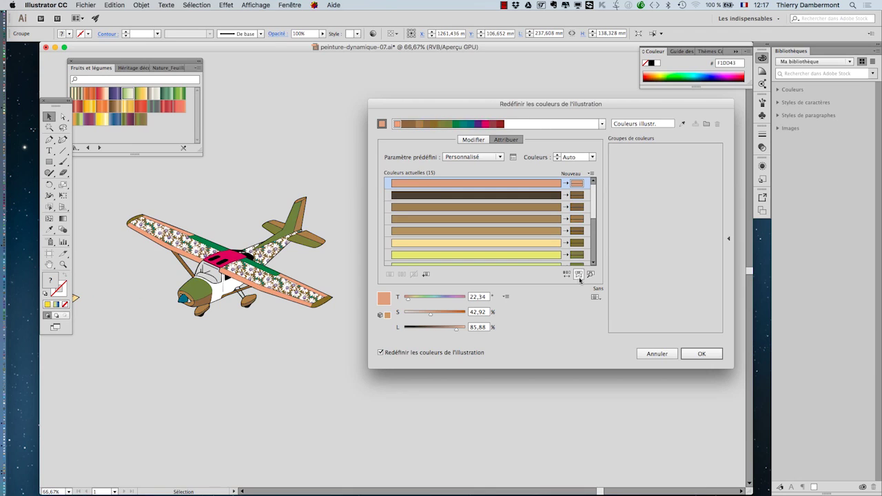
left_click(579, 278)
left_click(580, 278)
left_click(580, 278)
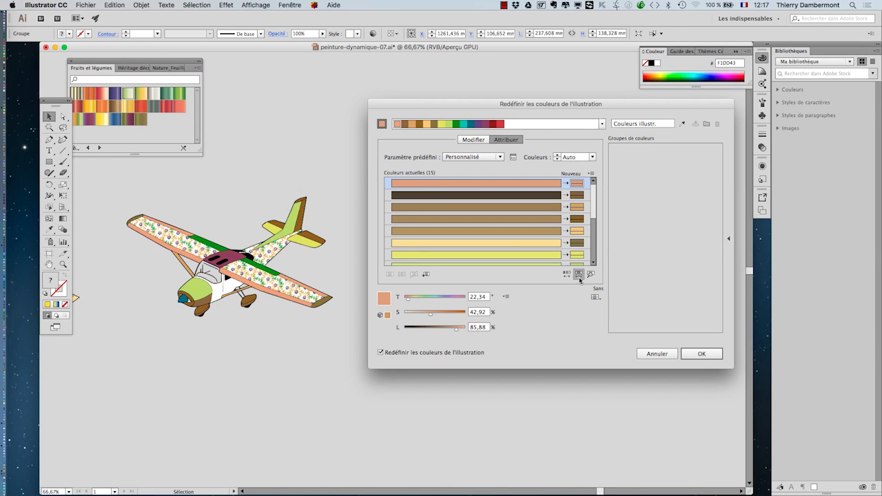
left_click(579, 278)
left_click(580, 277)
left_click(579, 277)
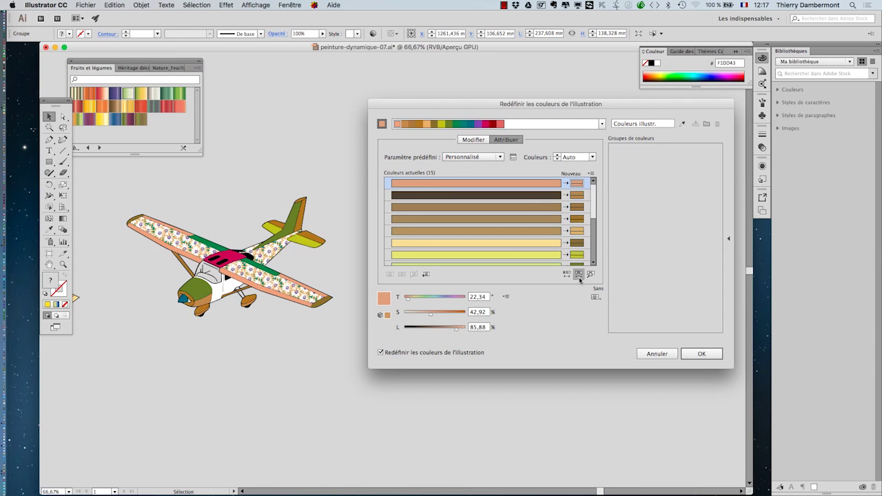
left_click(580, 277)
left_click(580, 277)
left_click(580, 278)
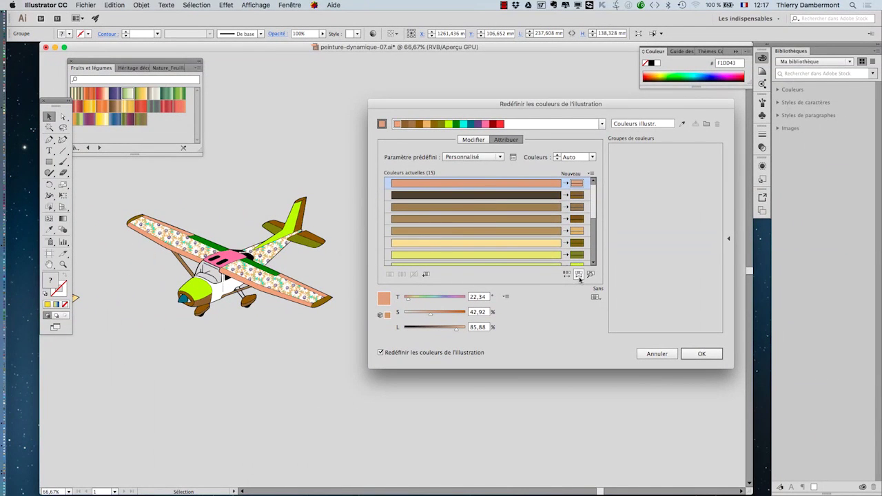
left_click(580, 278)
left_click(579, 277)
left_click(580, 278)
left_click(579, 278)
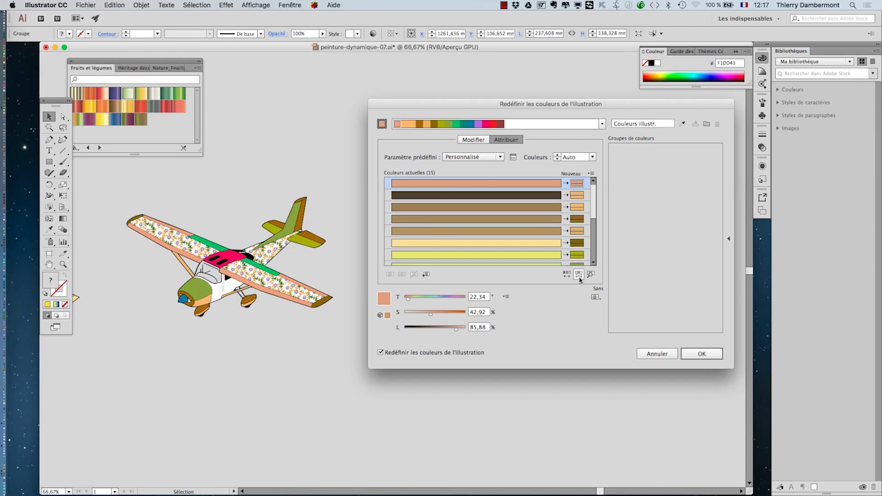
left_click(579, 278)
left_click(580, 278)
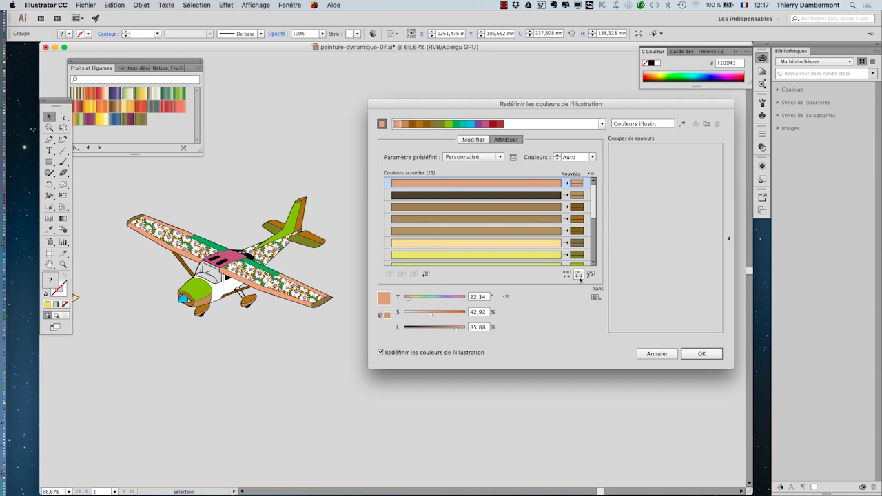
left_click(580, 277)
left_click(579, 278)
left_click(580, 278)
left_click(580, 278)
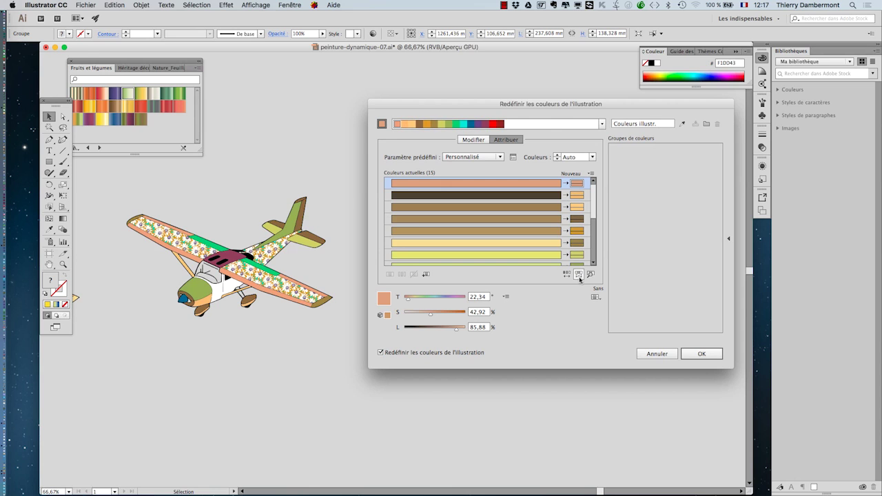
left_click(700, 353)
Step: Duplicate the plum-roofed airplane directly below itself
left_click_drag(229, 305, 233, 402)
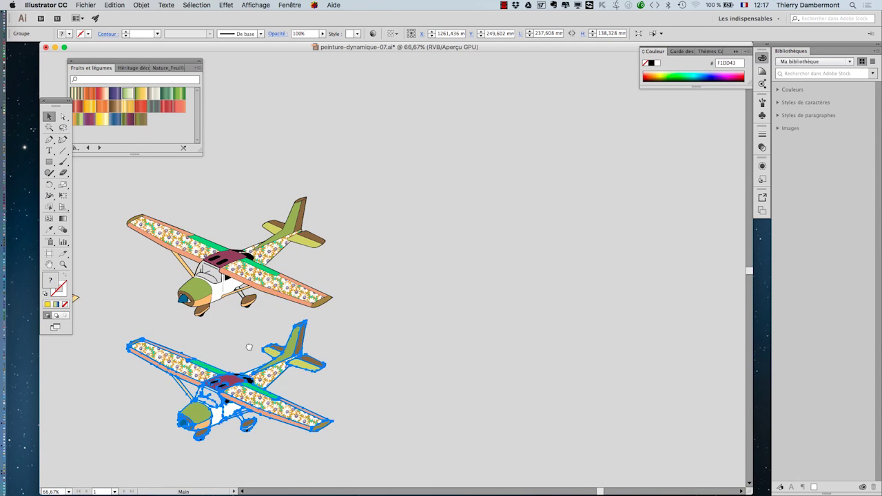
left_click_drag(247, 347, 289, 311)
scroll(376, 225, "up", 1)
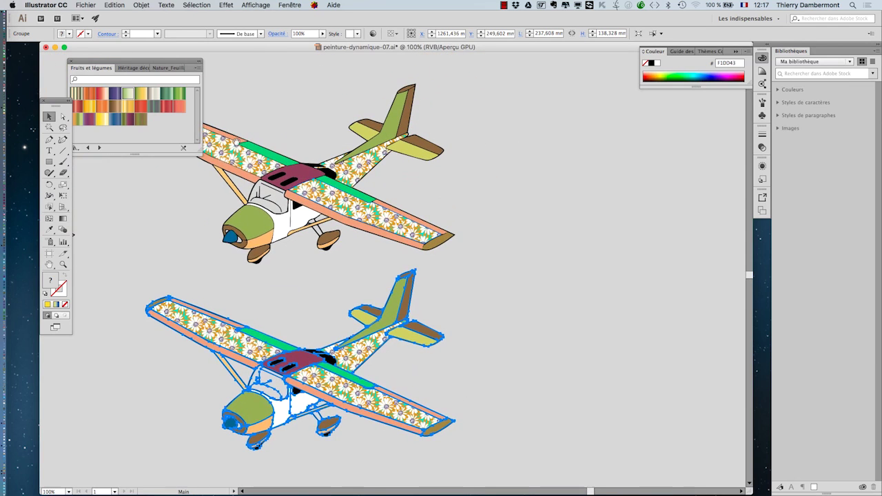
Step: Open Recolor Artwork for the lower airplane and place the dialog so that both airplanes can be compared
left_click(118, 5)
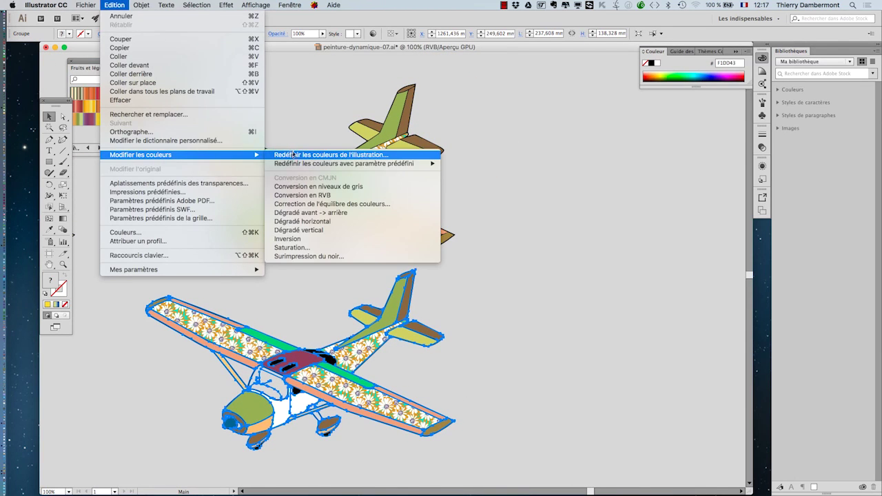
left_click(303, 154)
left_click_drag(534, 111, 642, 111)
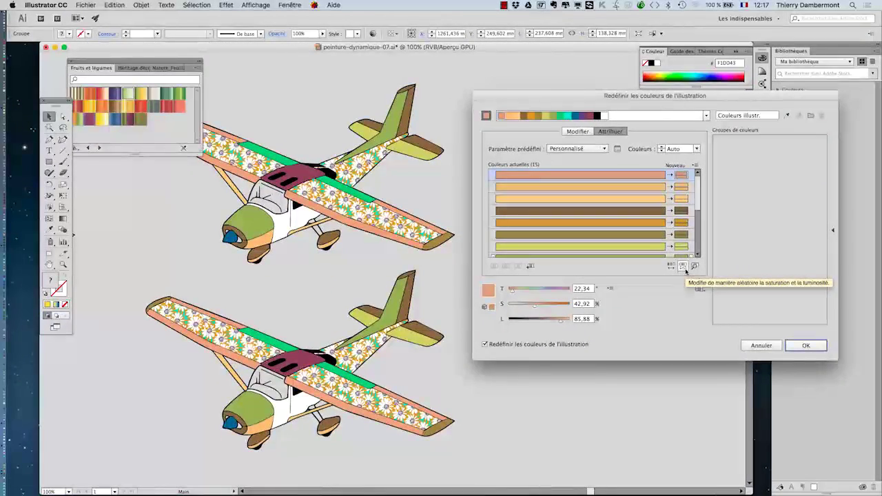
Step: Randomly change the lower airplane's saturation and brightness repeatedly until it has a hot-pink roof and lime-green nose and tail, and apply the colours
left_click(685, 274)
left_click(686, 270)
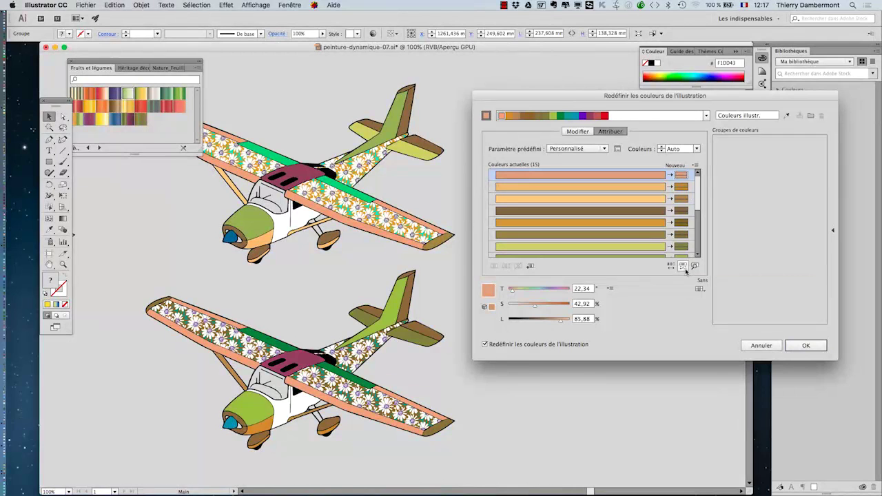
left_click(686, 271)
left_click(685, 271)
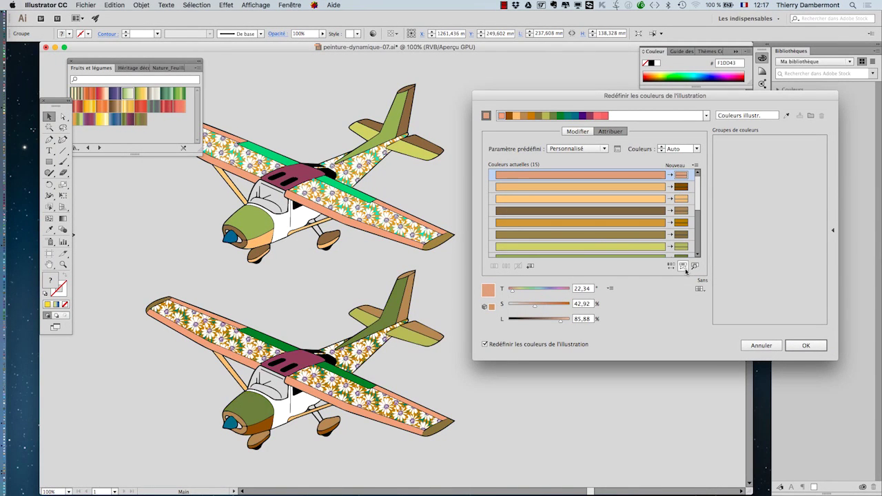
left_click(686, 271)
left_click(686, 270)
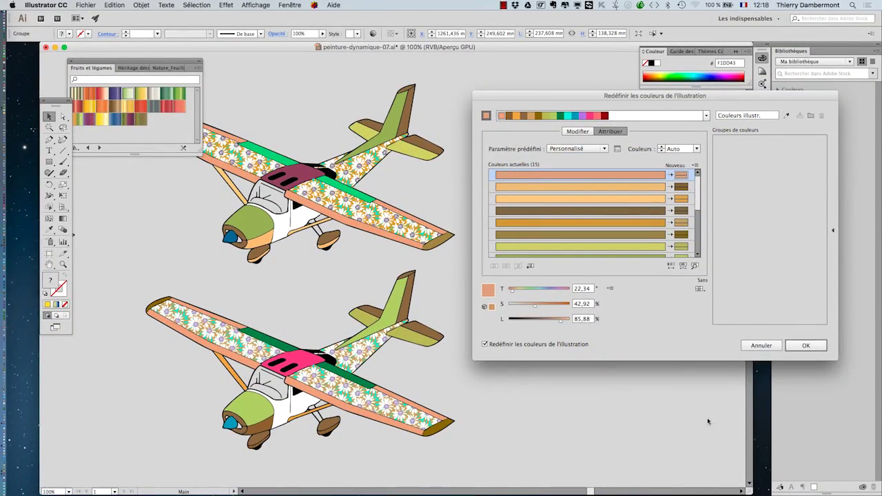
left_click(682, 267)
left_click(683, 267)
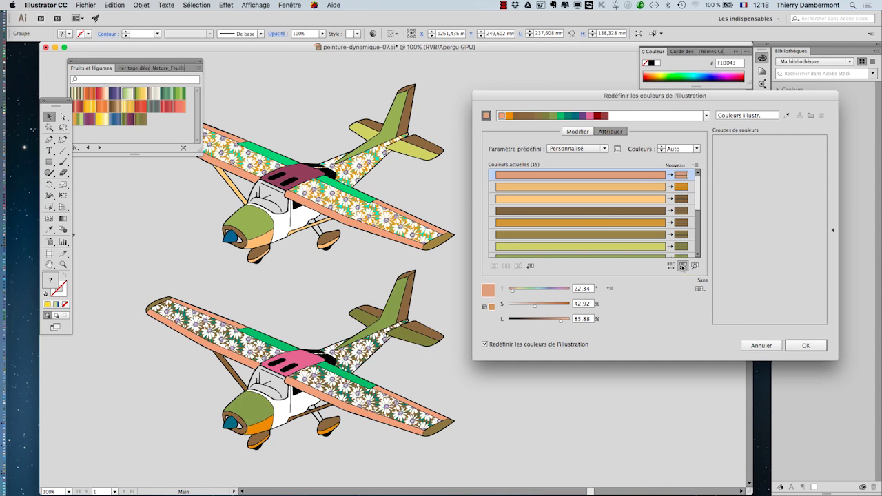
left_click(682, 267)
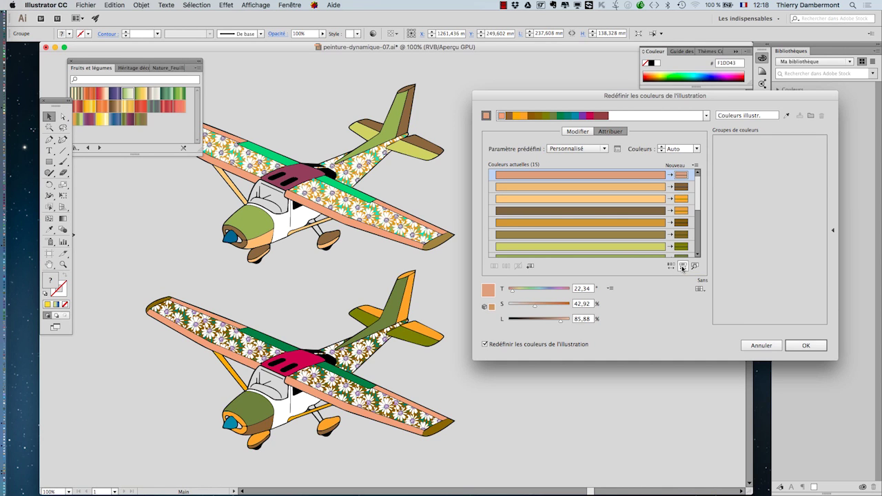
left_click(682, 267)
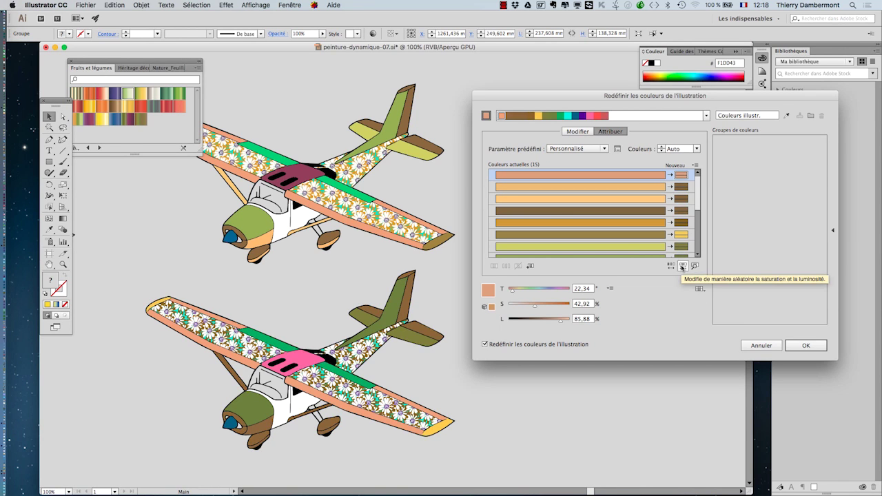
left_click(682, 267)
left_click(682, 267)
left_click(683, 267)
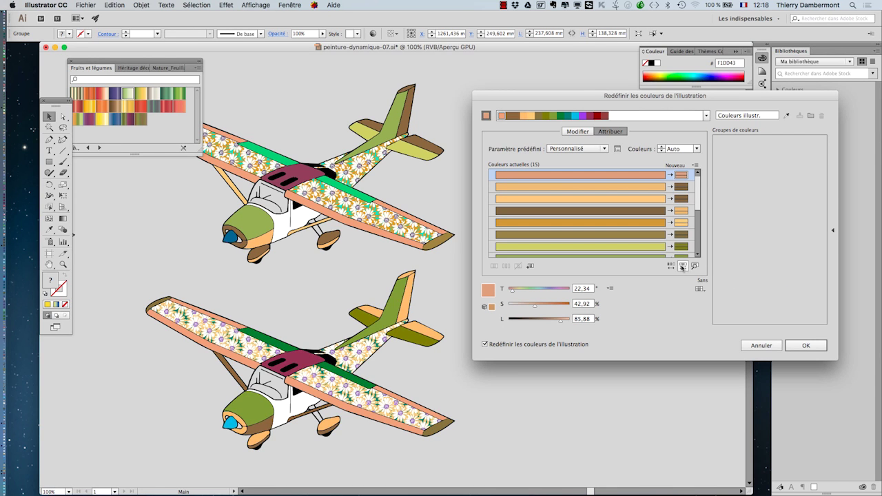
left_click(682, 267)
left_click(682, 266)
left_click(682, 266)
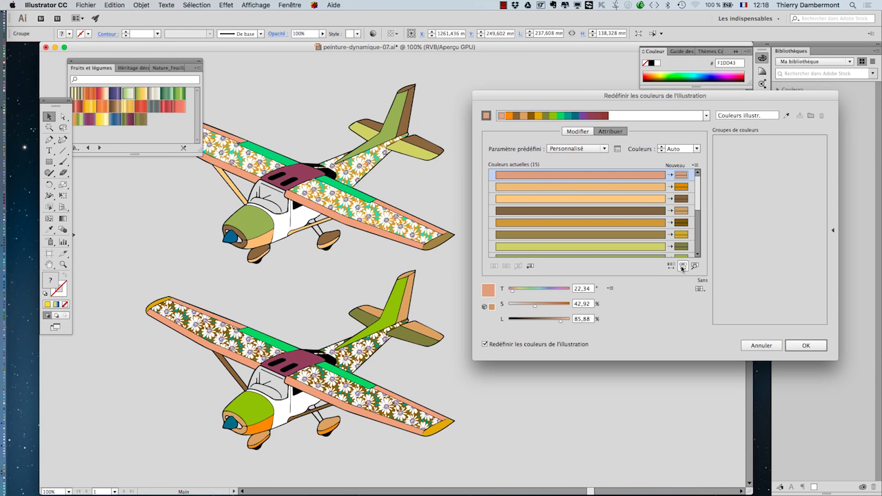
left_click(682, 267)
left_click(682, 266)
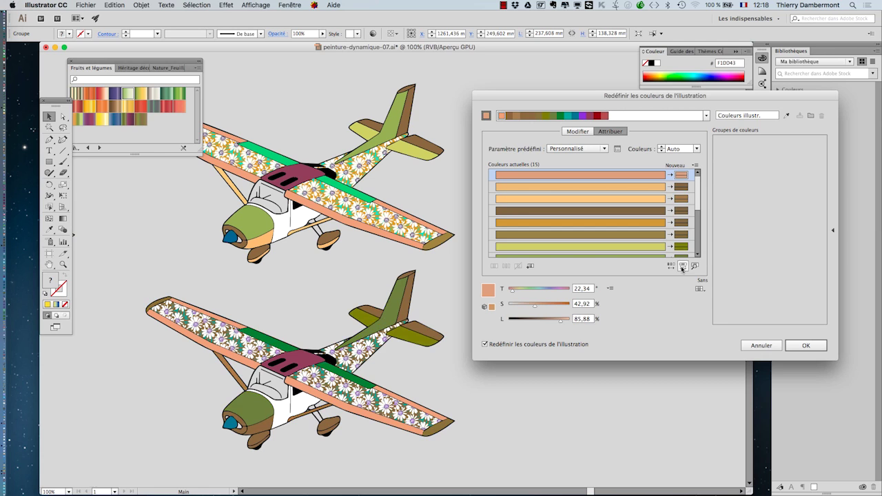
left_click(682, 267)
left_click(682, 267)
left_click(682, 267)
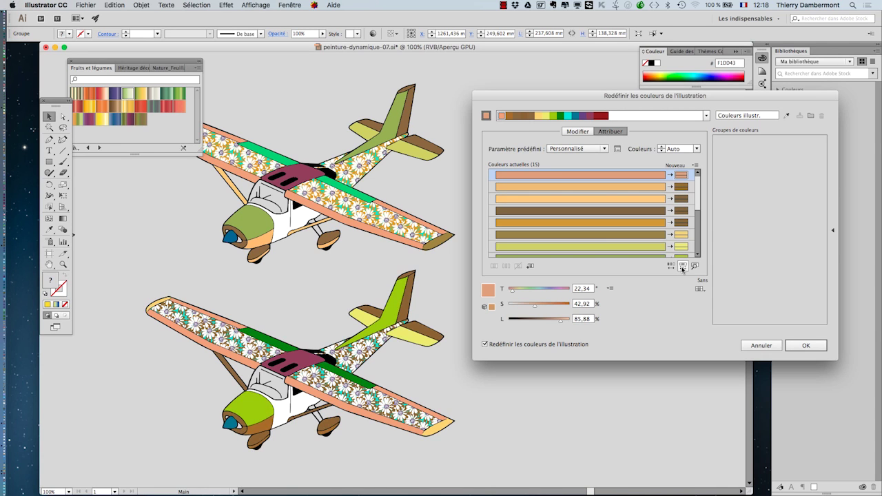
left_click(682, 267)
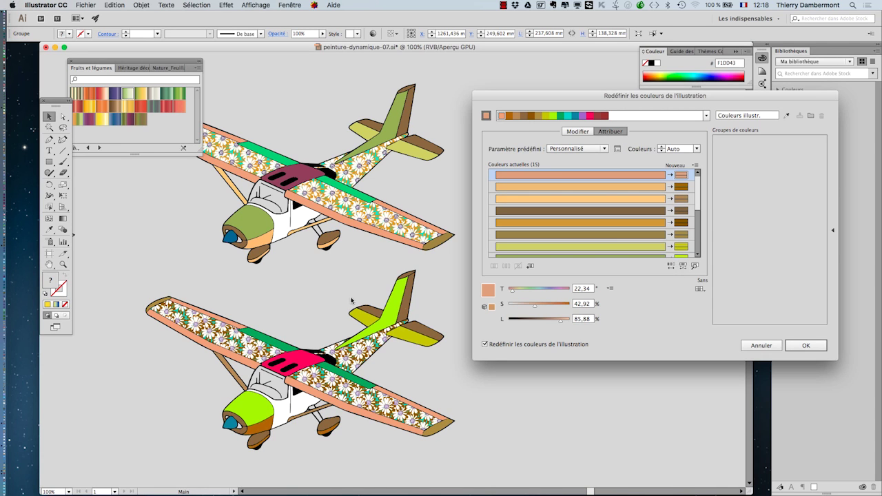
left_click(806, 345)
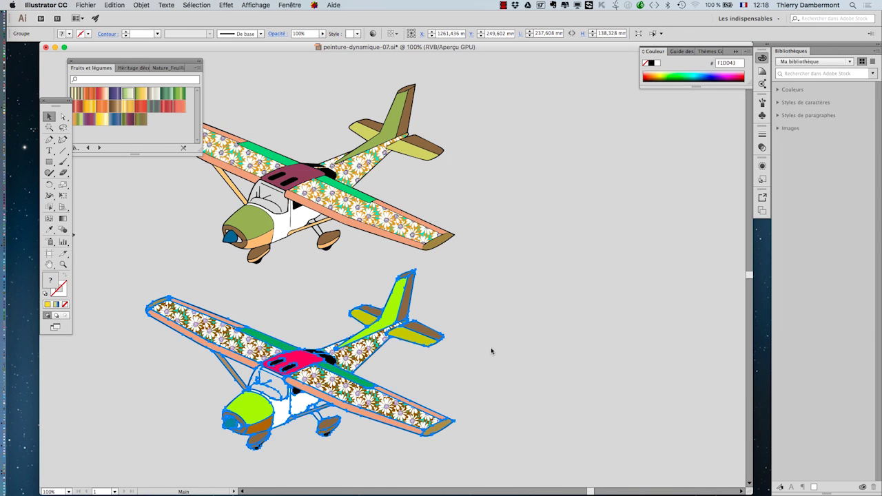
Step: Deselect the airplane and extend the artboard's right edge to a width of about 1446 mm so that it contains all the airplane copies
scroll(416, 331, "down", 1)
scroll(417, 332, "down", 1)
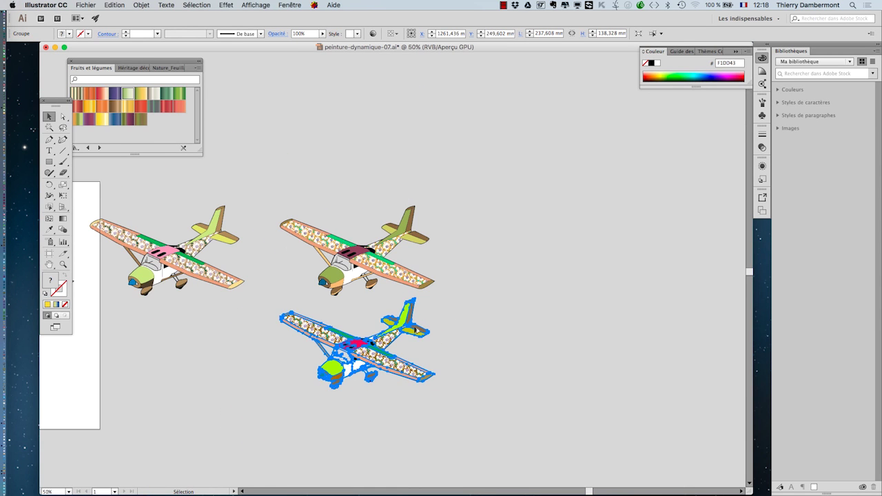
scroll(386, 335, "left", 5)
left_click(394, 345)
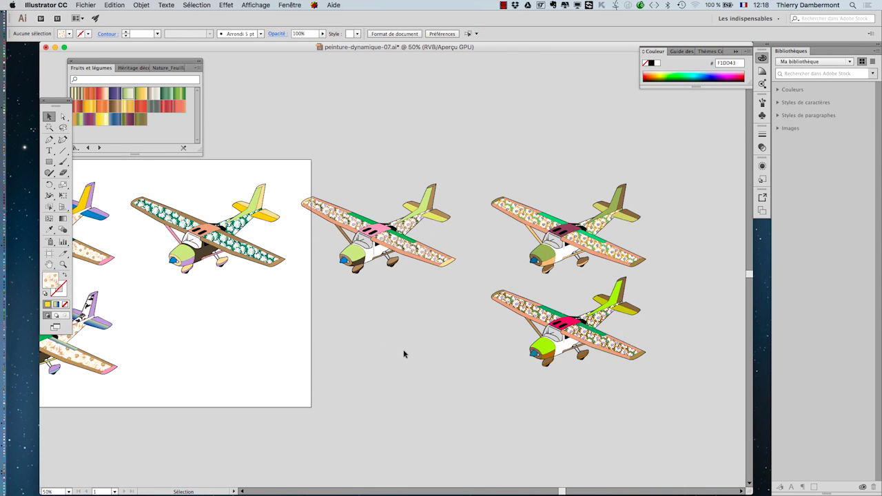
scroll(404, 355, "down", 1)
scroll(407, 355, "left", 3)
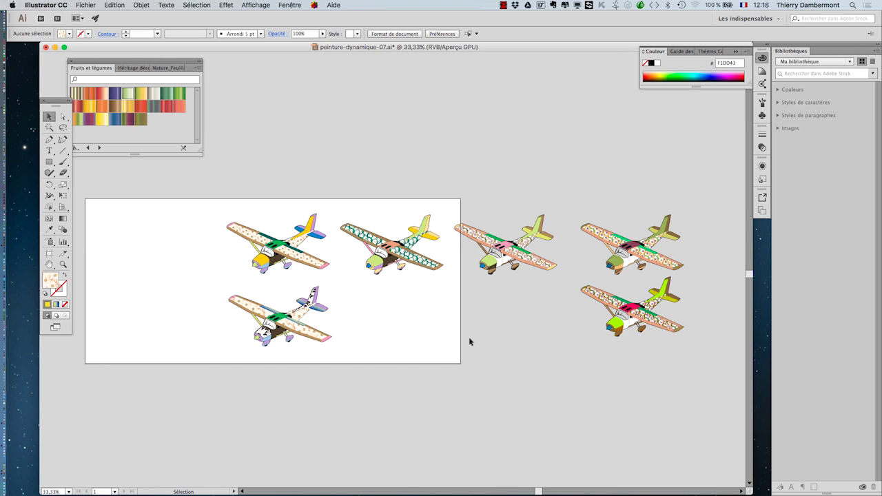
left_click(49, 253)
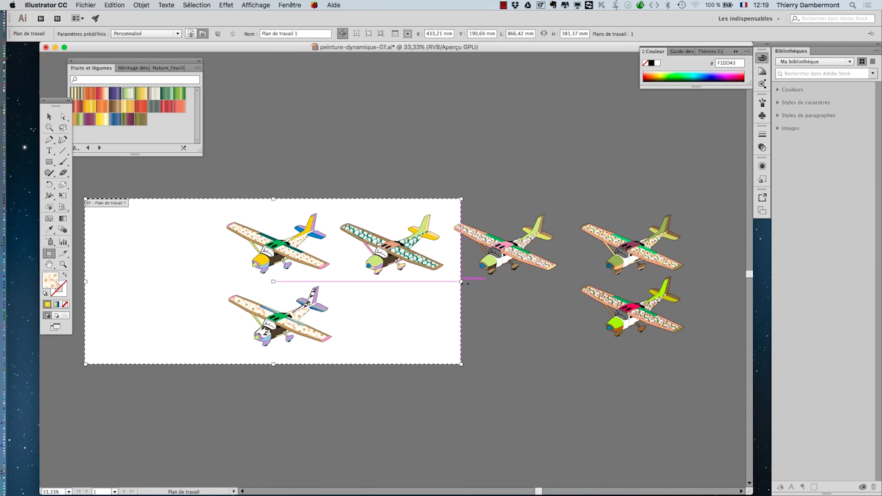
left_click_drag(461, 281, 712, 284)
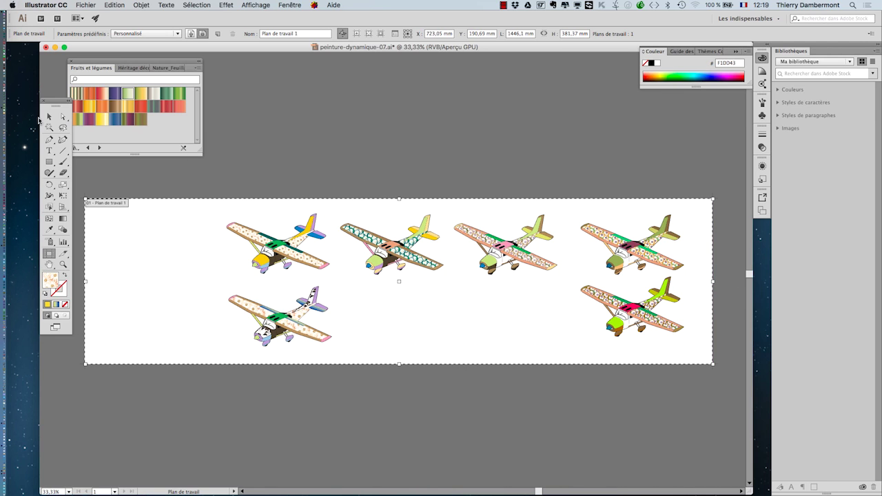
left_click(49, 116)
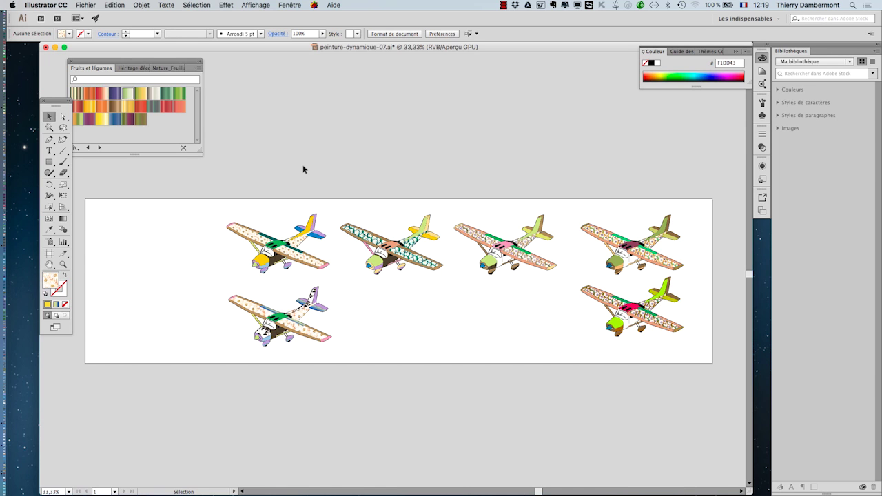
scroll(654, 289, "up", 3)
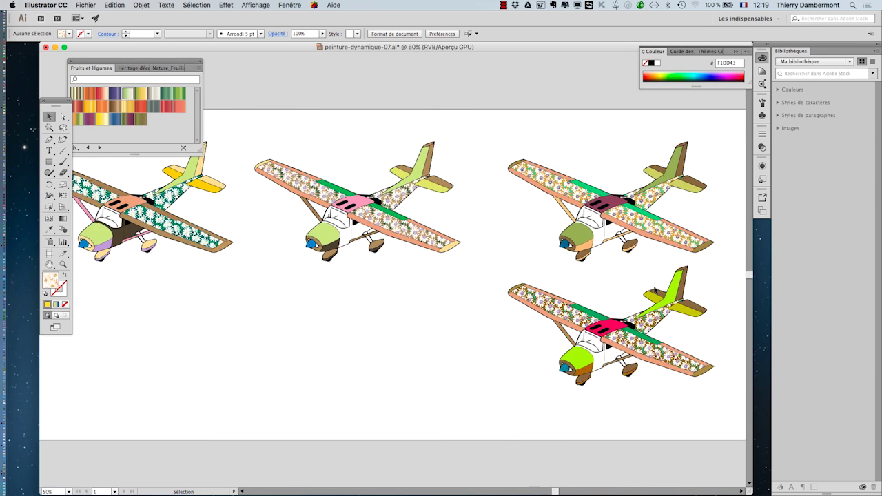
scroll(385, 306, "right", 3)
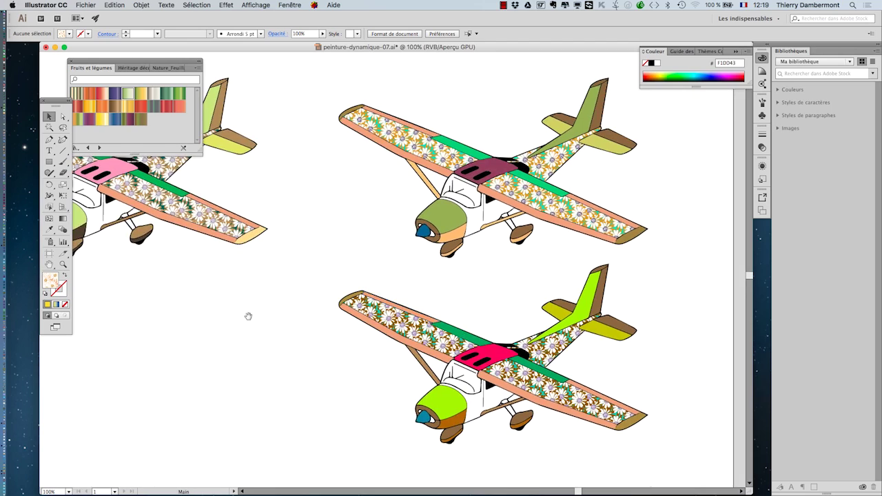